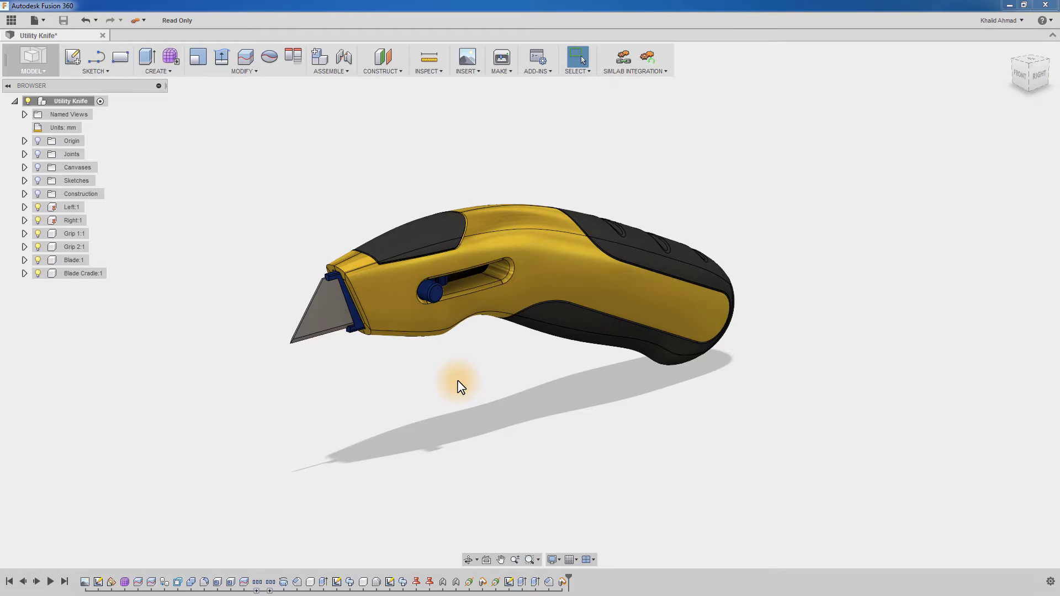
Pan the Fusion 360 view and send the utility knife using Link With SimLab
mouse_move(461, 387)
middle_mouse_down()
mouse_move(497, 421)
mouse_move(450, 379)
mouse_move(424, 378)
mouse_move(459, 373)
mouse_move(463, 388)
middle_mouse_up()
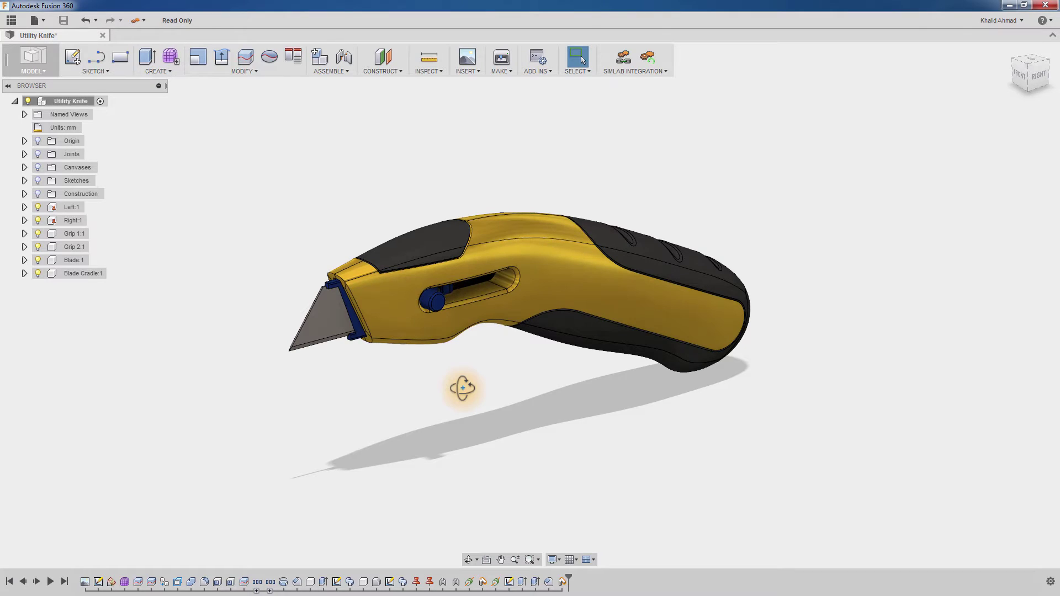
left_click(623, 65)
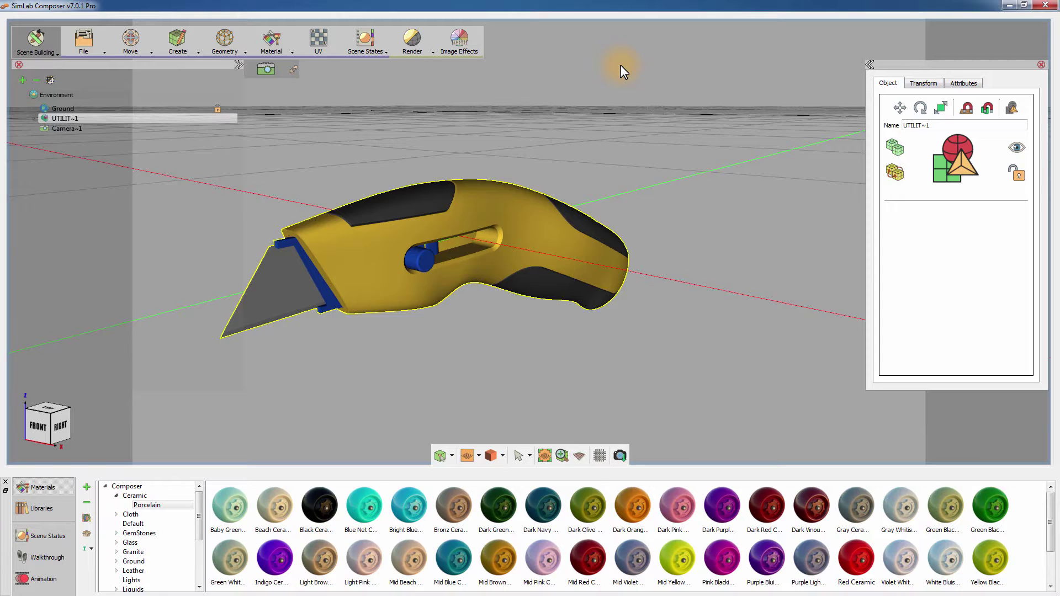
Inspect the grip's black rubber and the Left body's yellow metal, then expand Blade Cradle
middle_click_drag(611, 137, 743, 139)
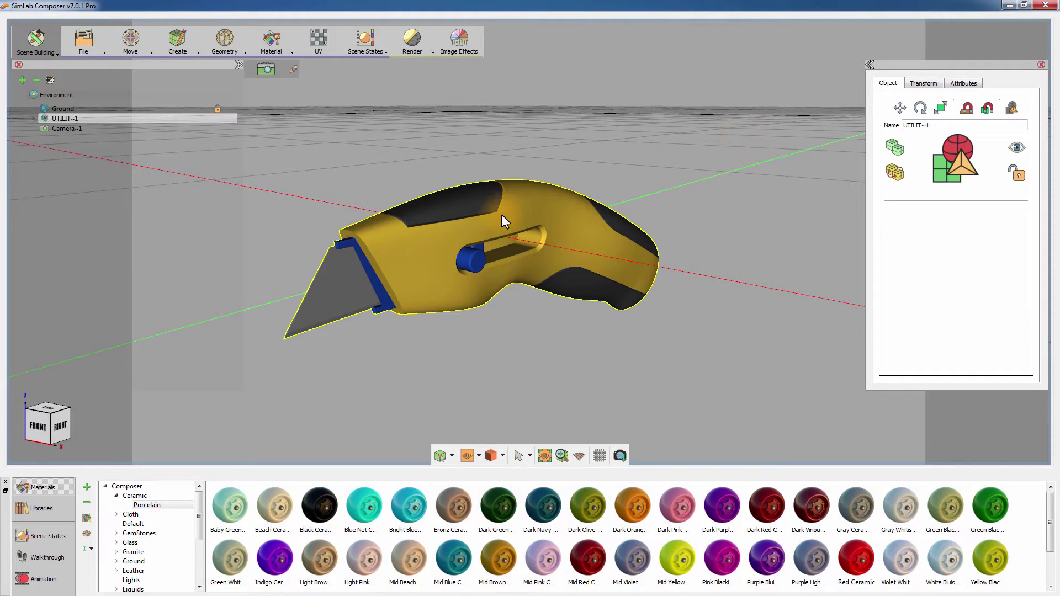
left_click(475, 200)
left_click(1002, 83)
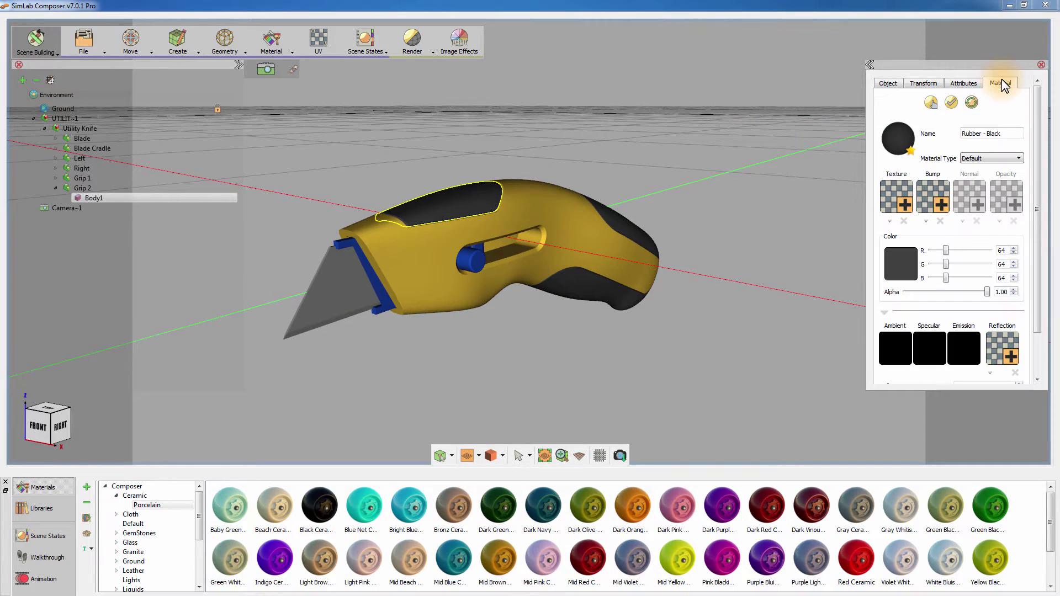
left_click(965, 160)
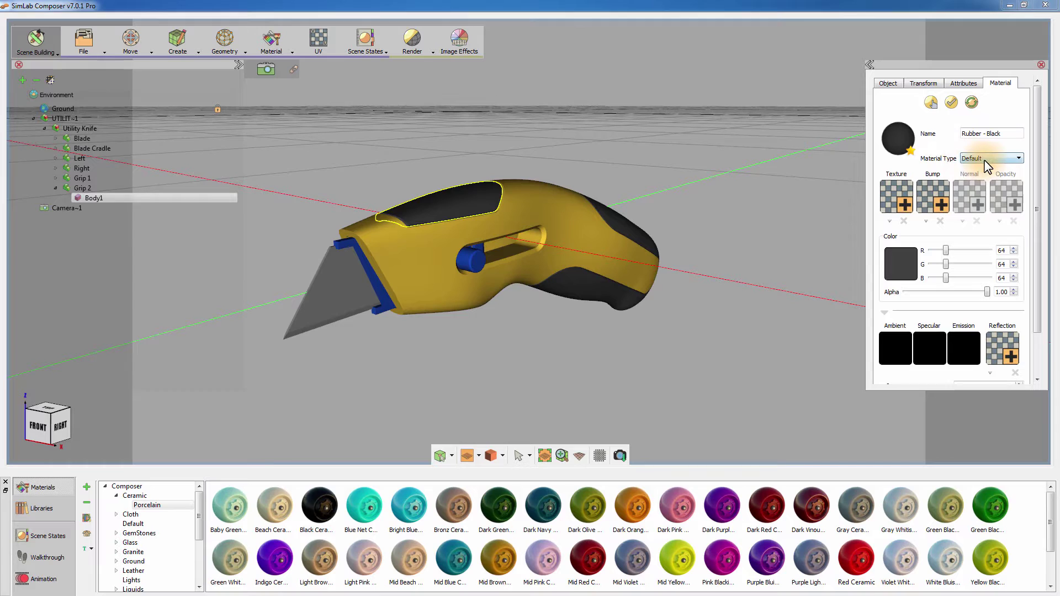
left_click(609, 233)
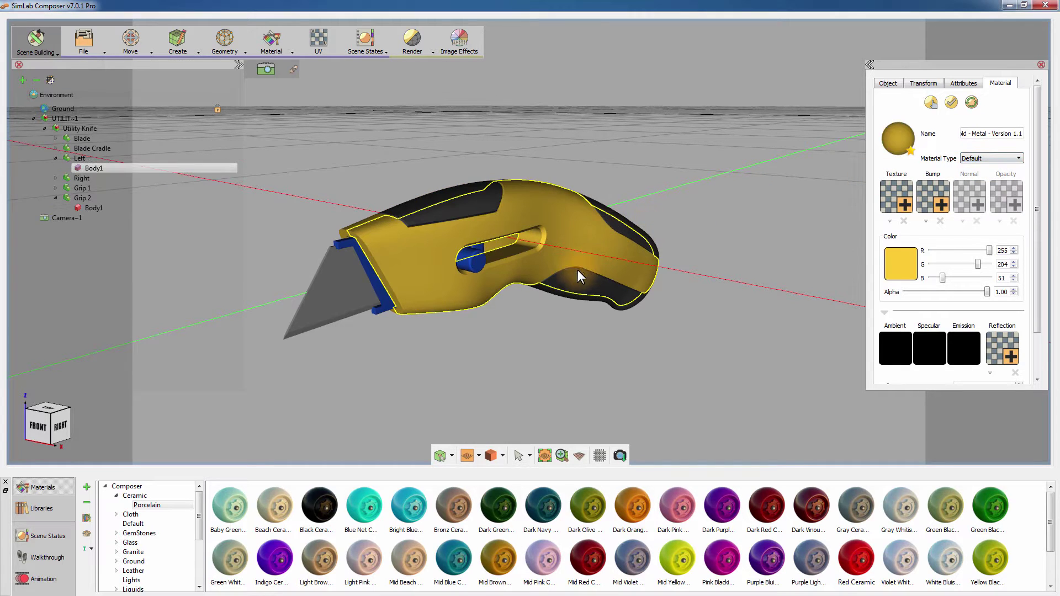
left_click(471, 266)
left_click(511, 152)
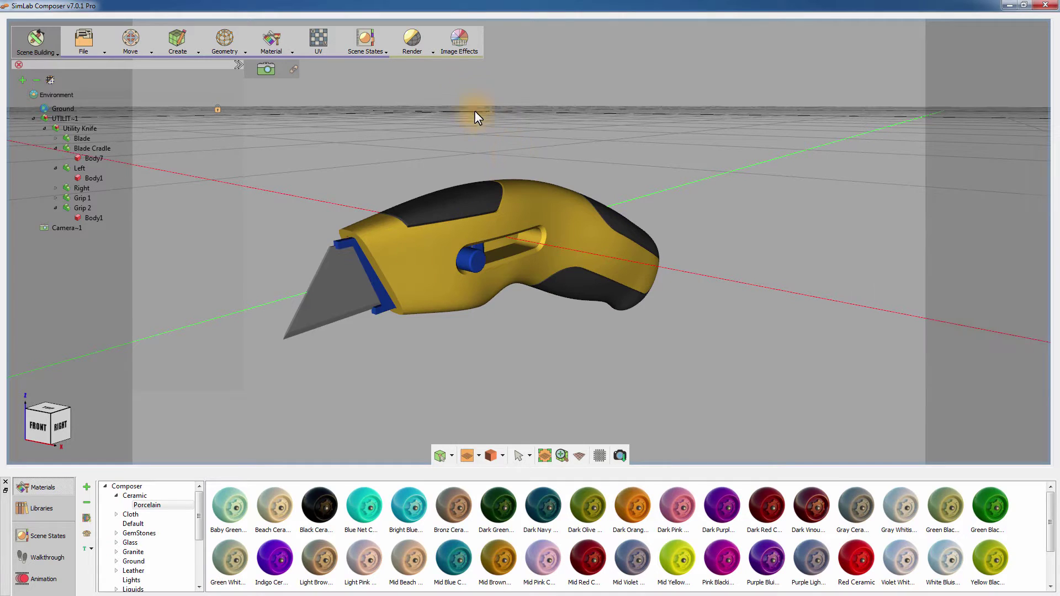
left_click(415, 52)
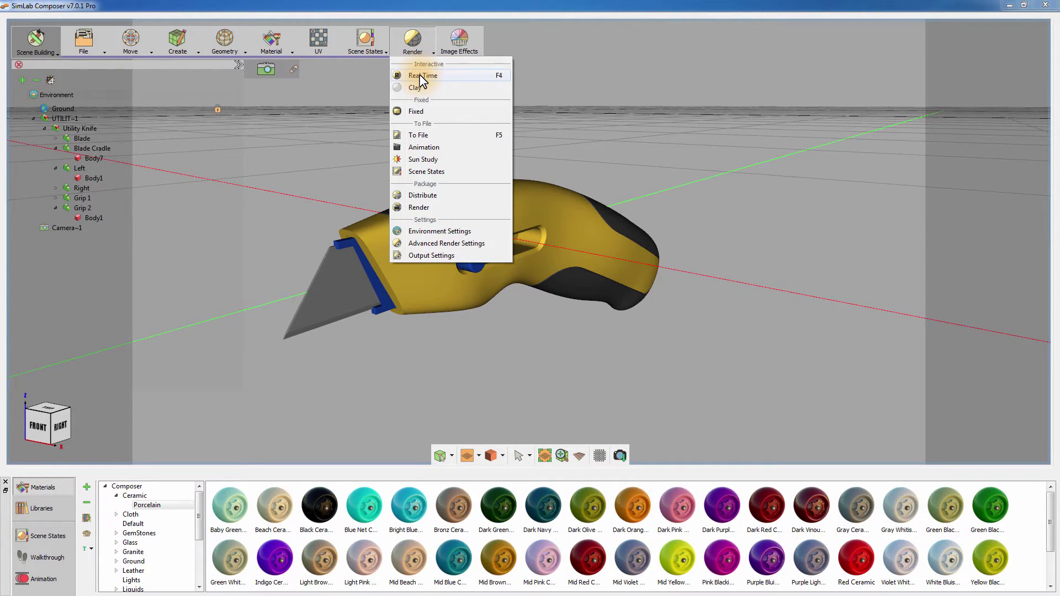
Render the knife in Real Time against the city street HDR and show Environment settings
left_click(422, 76)
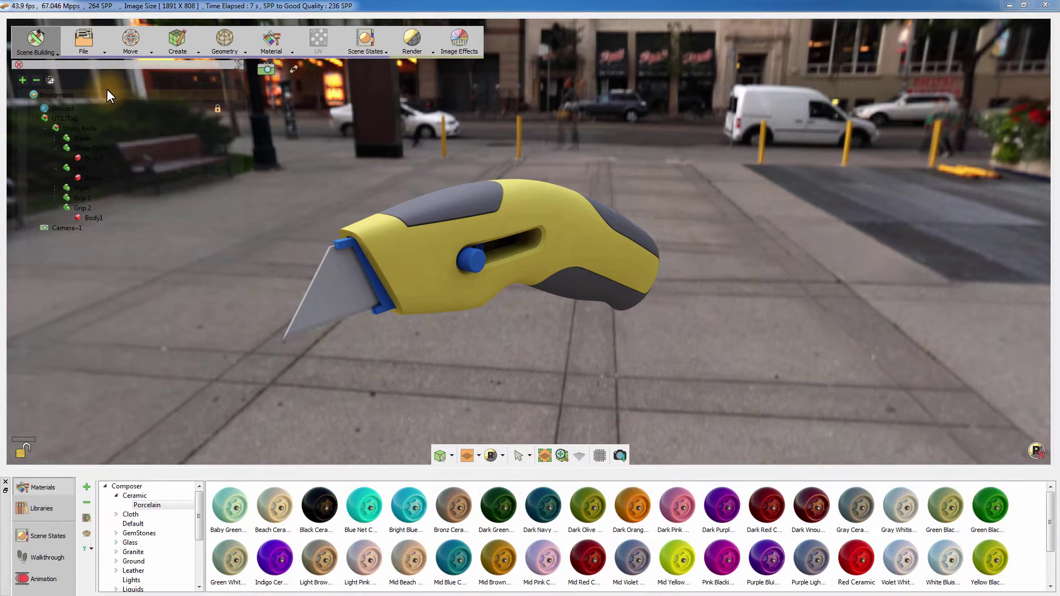
left_click(52, 82)
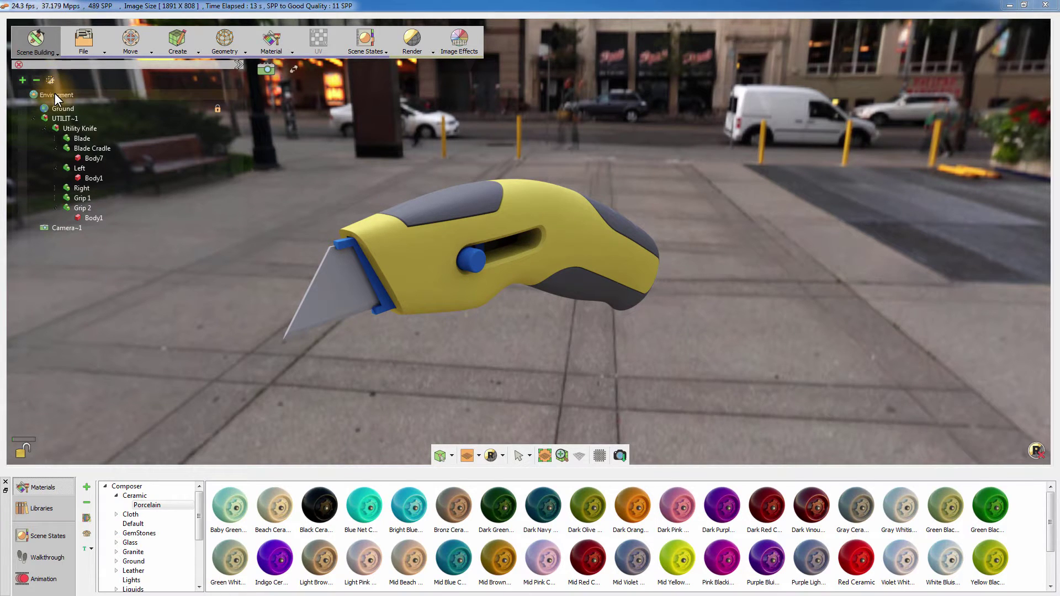
left_click(53, 93)
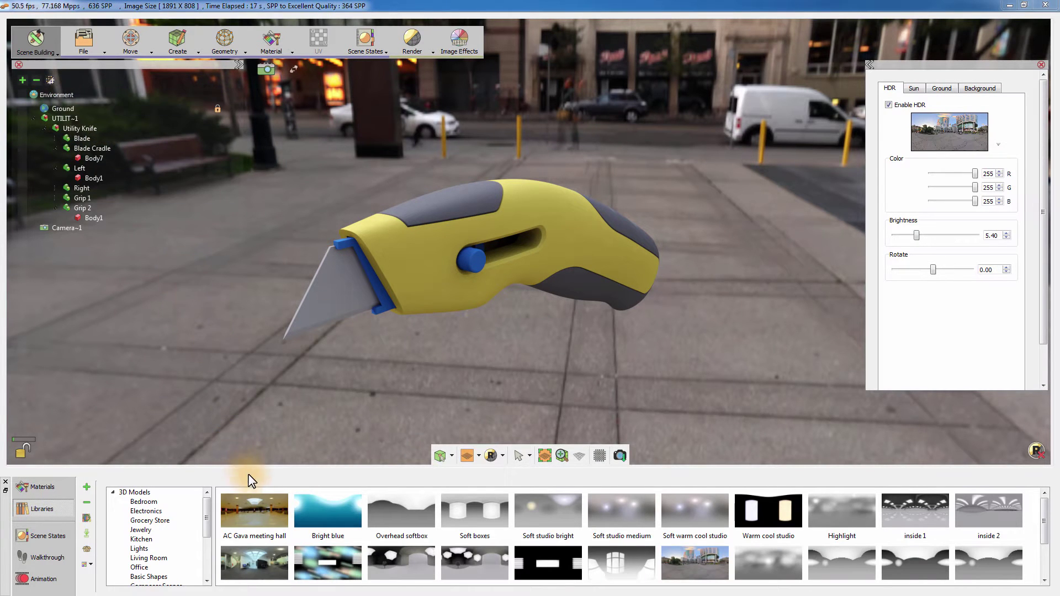
Try the AC Gava meeting hall and Bright blue HDRs, settling on Toronto downtown
left_click_drag(266, 507, 340, 416)
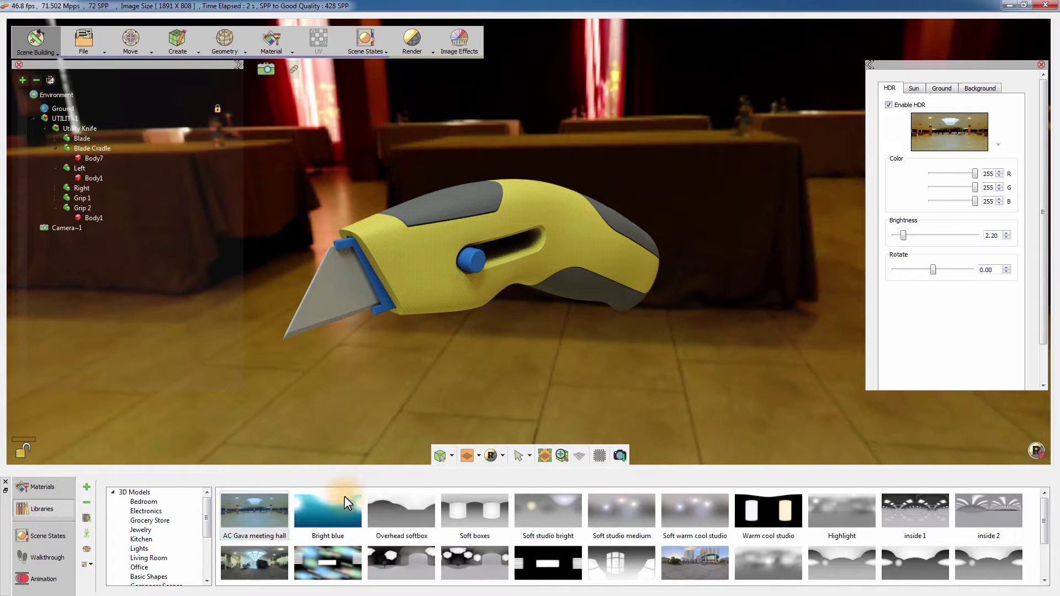
left_click_drag(344, 498, 400, 390)
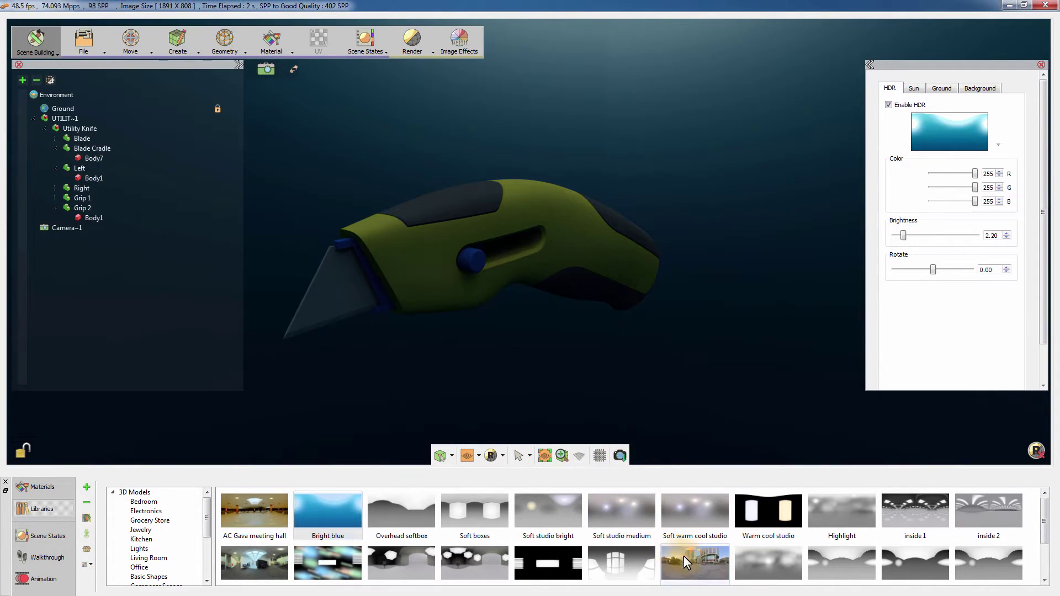
left_click_drag(684, 555, 683, 380)
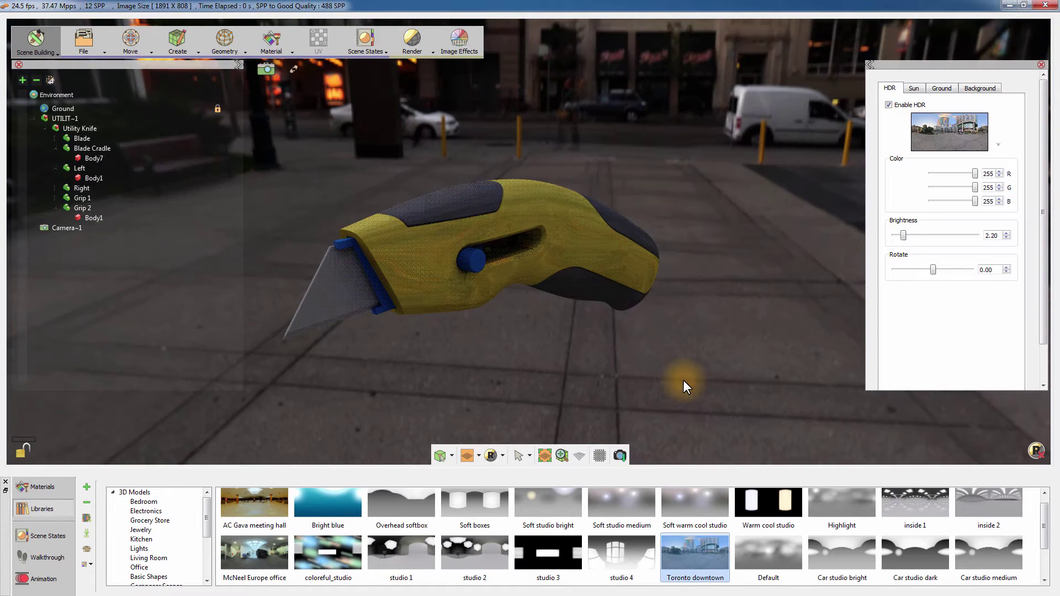
Raise environment brightness to 5.50, test a pink tint, and reset the lighting to white
mouse_move(903, 236)
left_mouse_down()
mouse_move(918, 237)
mouse_move(921, 273)
mouse_move(955, 274)
left_mouse_up()
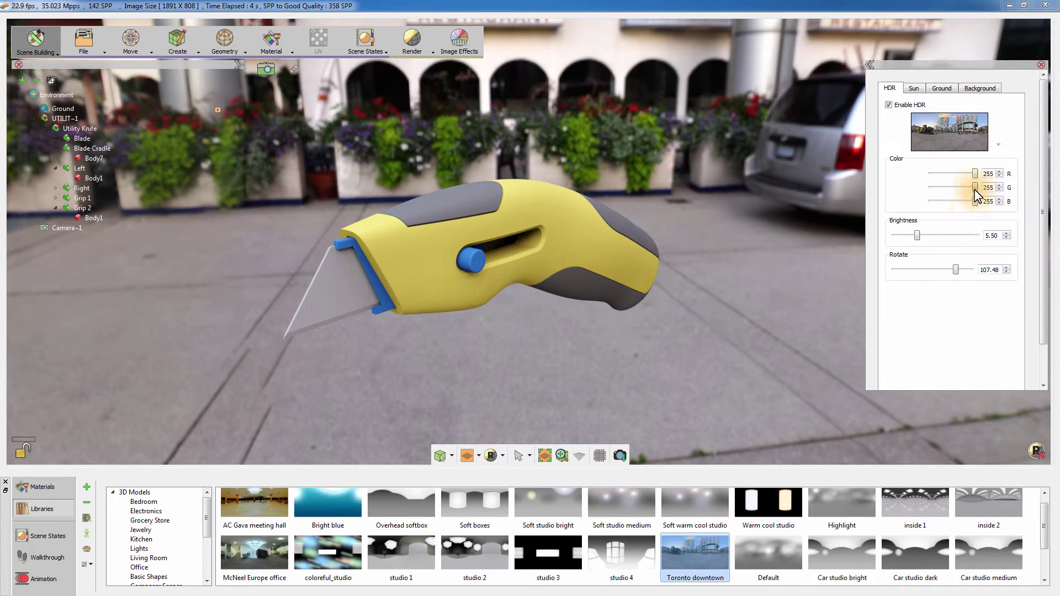
left_click_drag(975, 189, 960, 204)
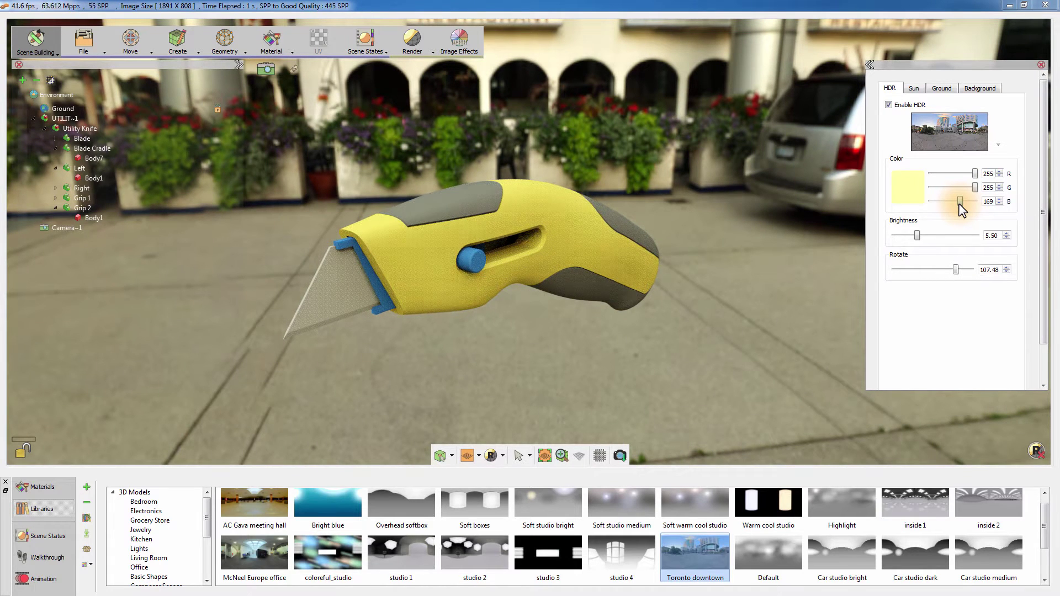
left_click_drag(960, 203, 979, 203)
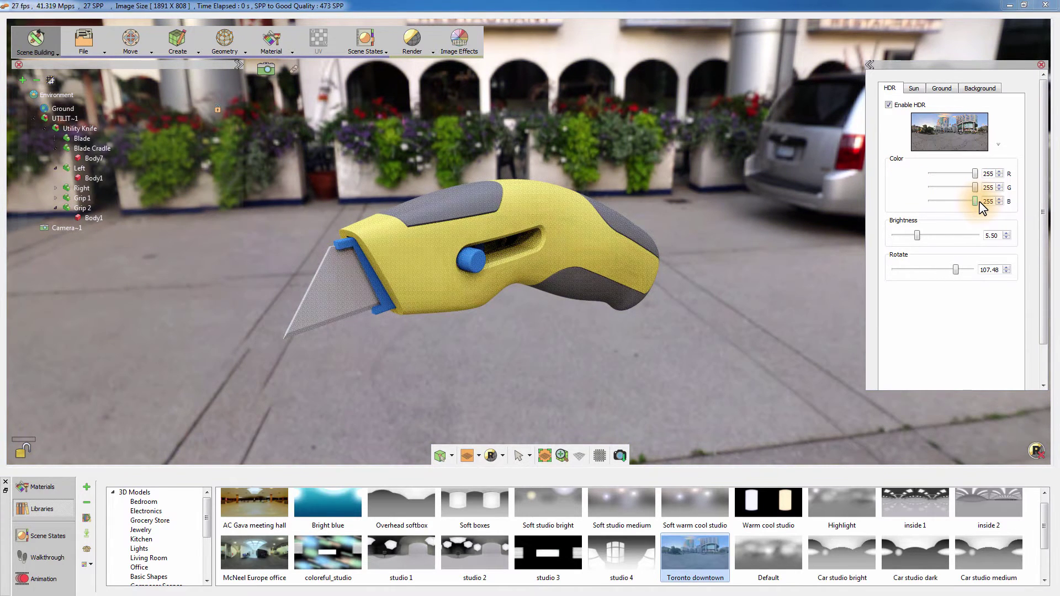
Switch the Background type to a plain grey Single Color and orbit the knife
left_click(981, 89)
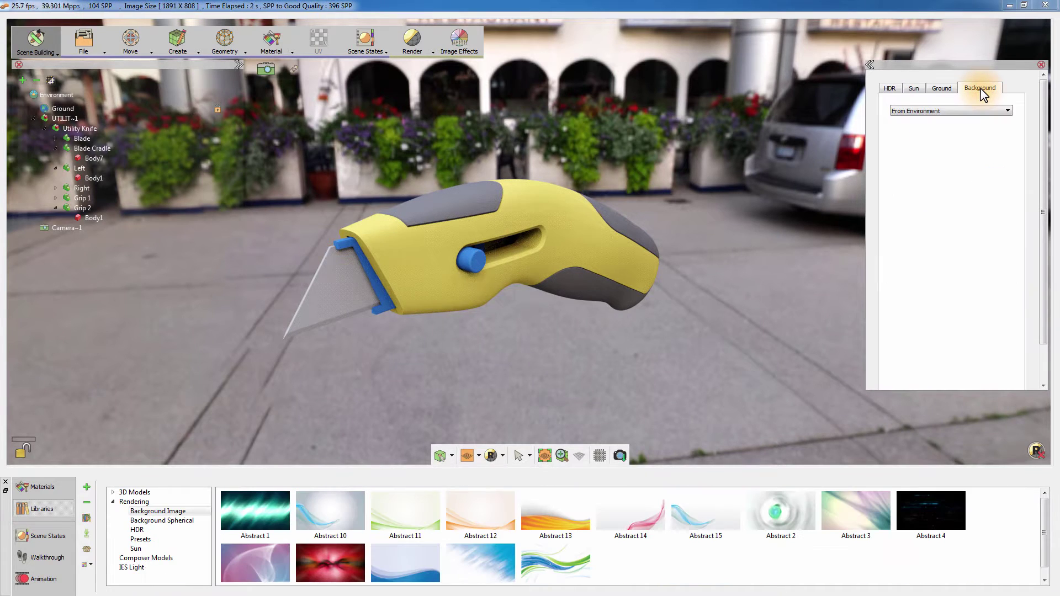
left_click(980, 112)
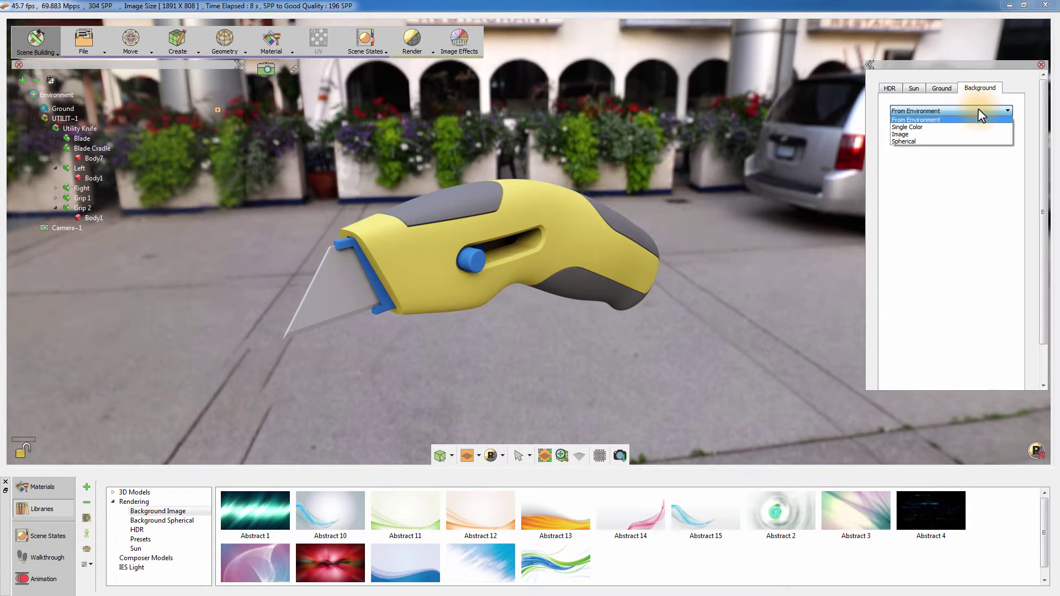
left_click(946, 125)
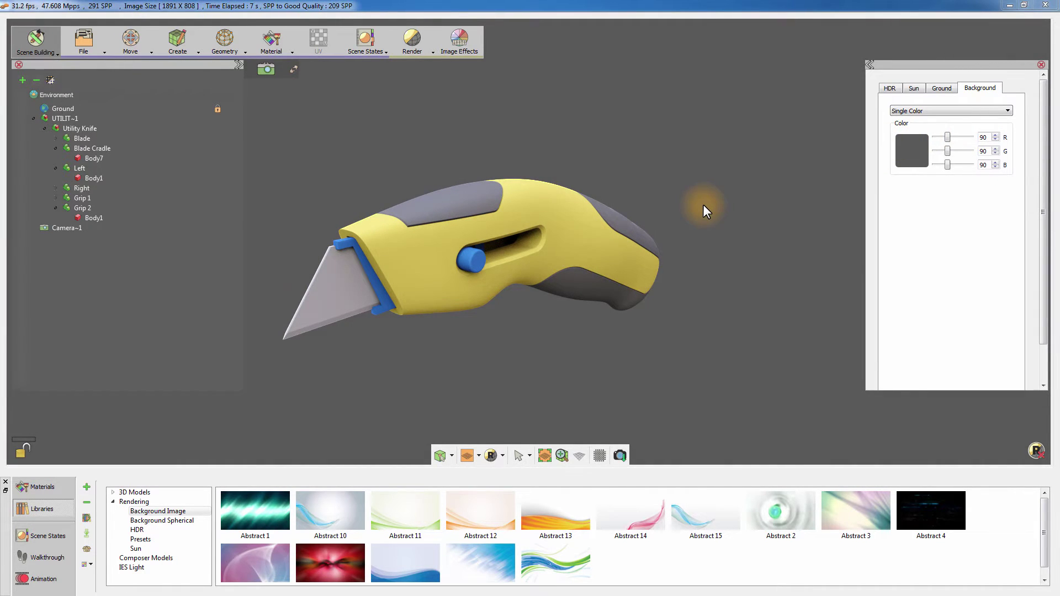
left_click_drag(702, 212, 633, 218)
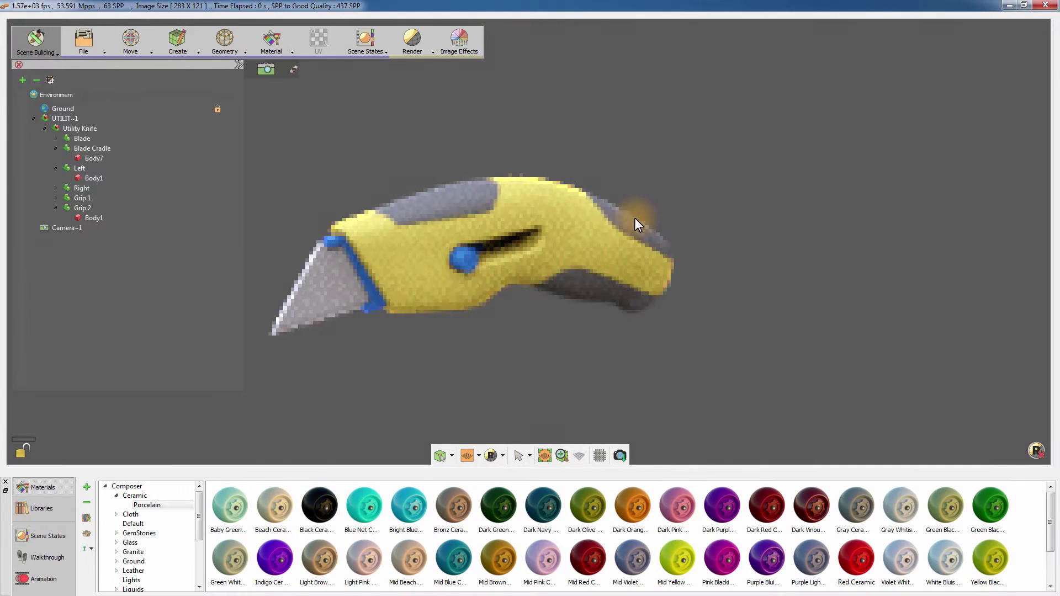
Exit real-time render and apply Dark Orange Ceramic to the knife's yellow Left body
left_click(1037, 454)
mouse_move(721, 281)
left_mouse_down()
mouse_move(733, 256)
mouse_move(752, 291)
left_mouse_up()
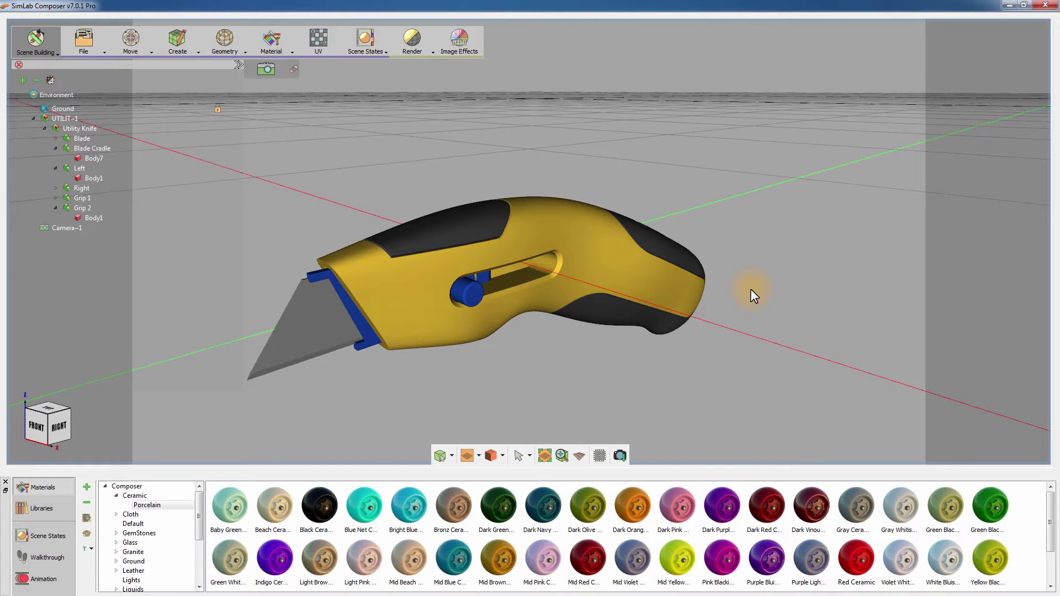
left_click(638, 499)
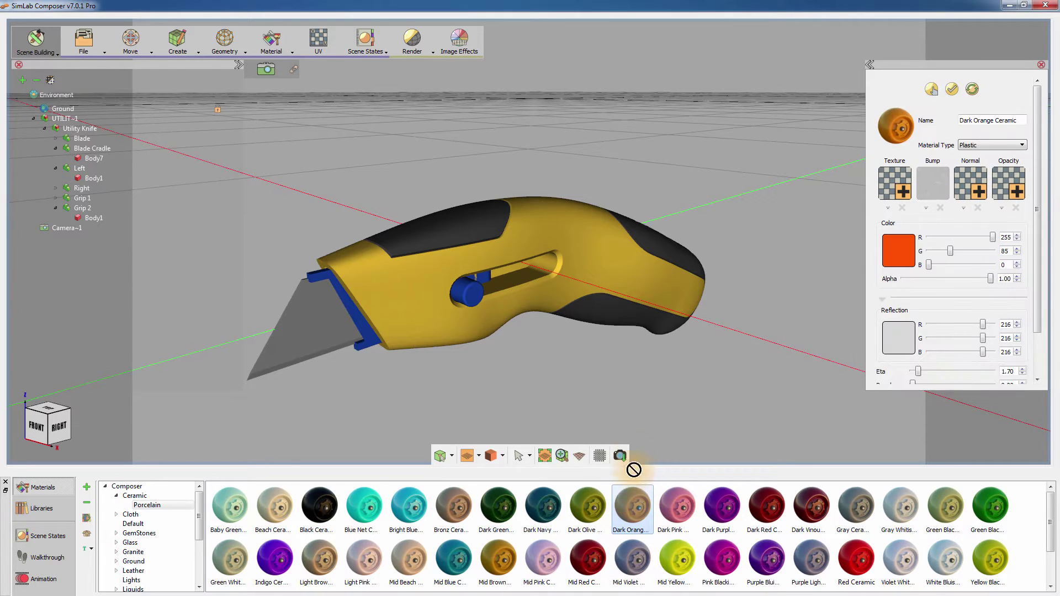
left_click(577, 274)
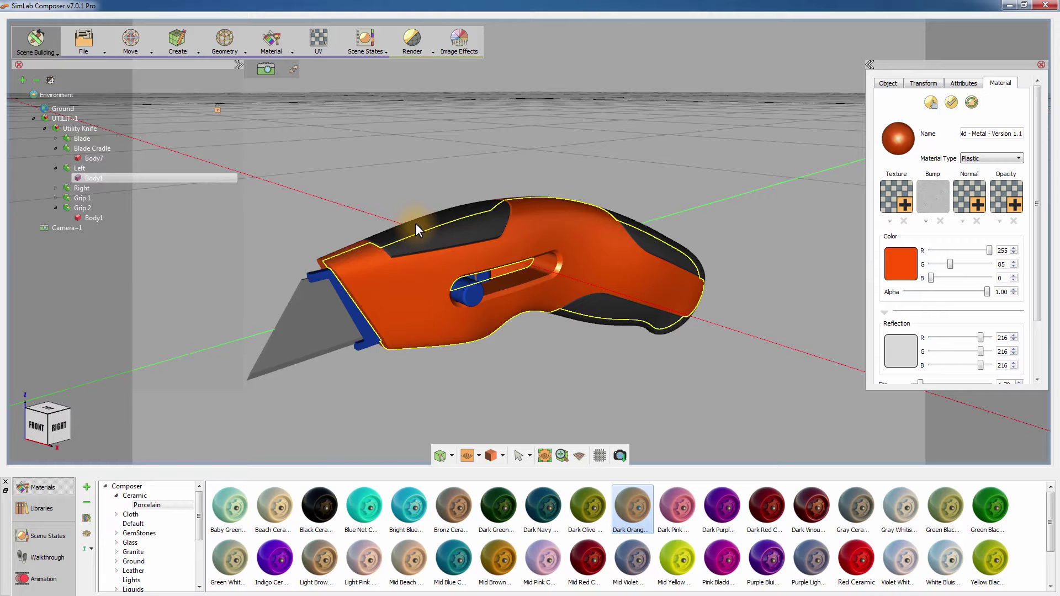
left_click(404, 212)
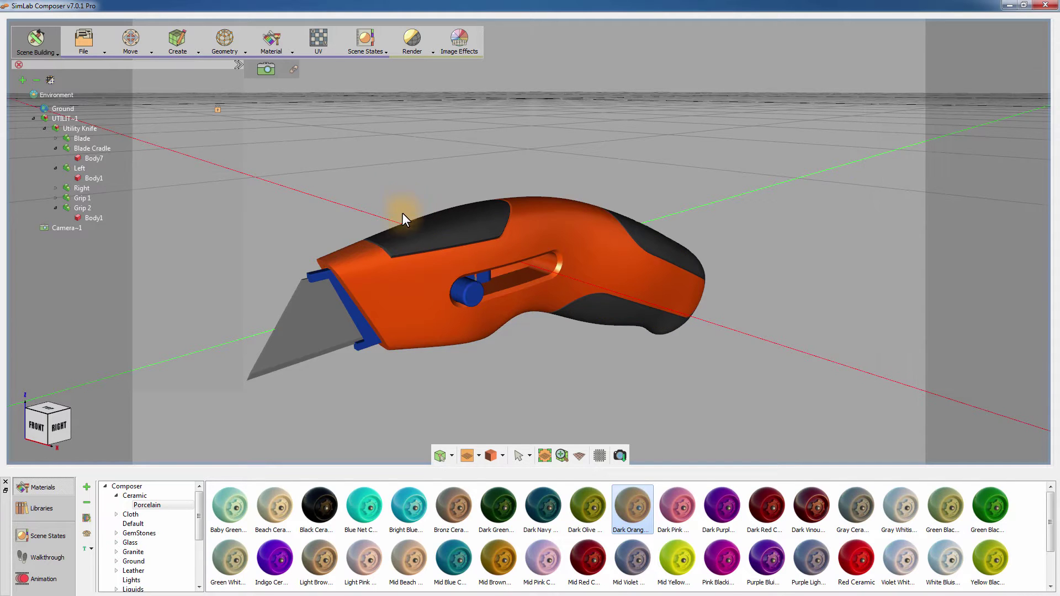
left_click(311, 511)
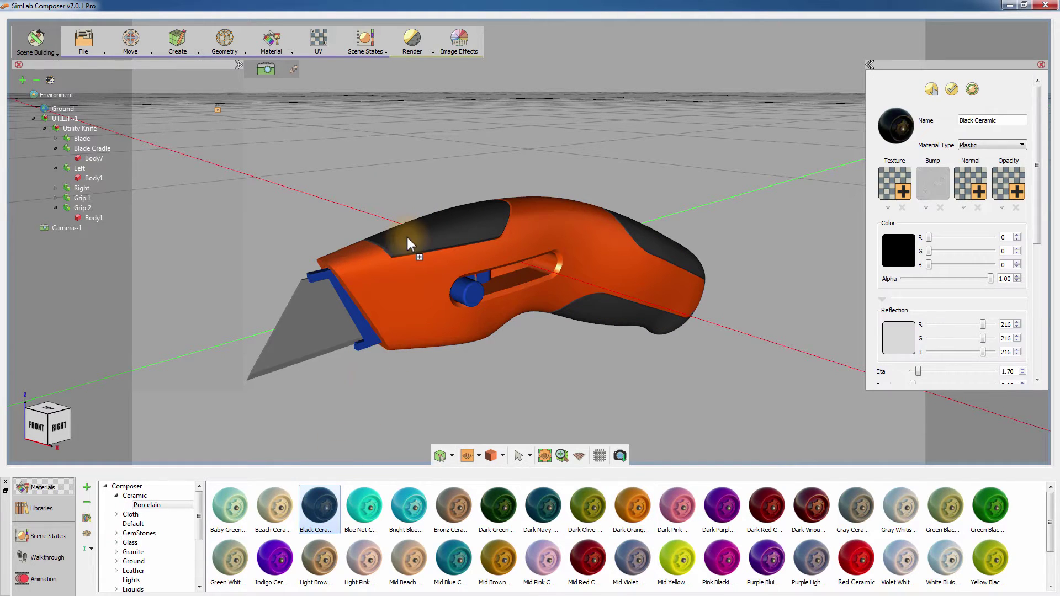
left_click(407, 237)
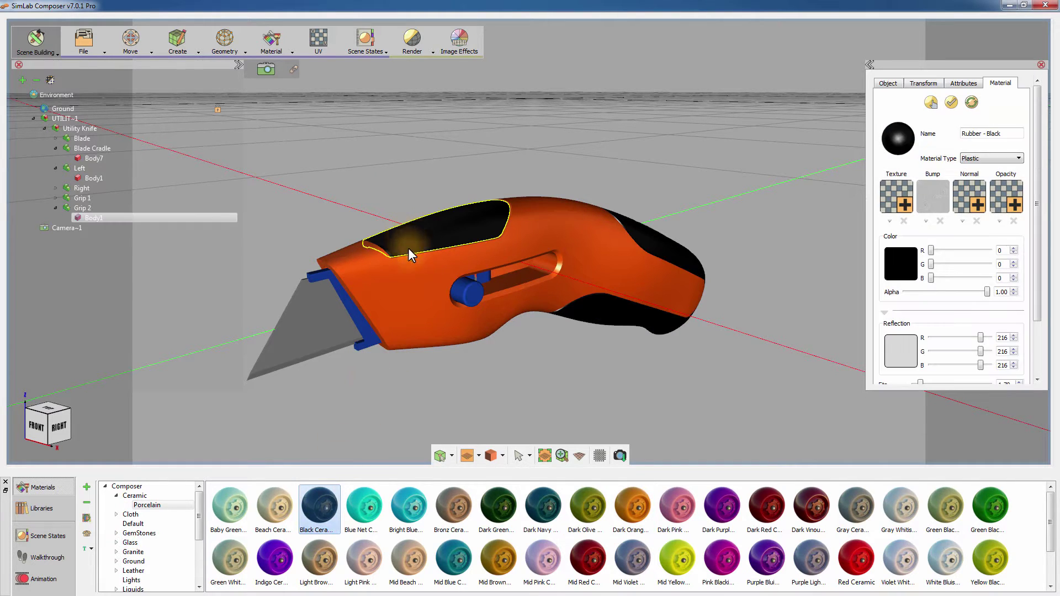
left_click(416, 407)
left_click(497, 505)
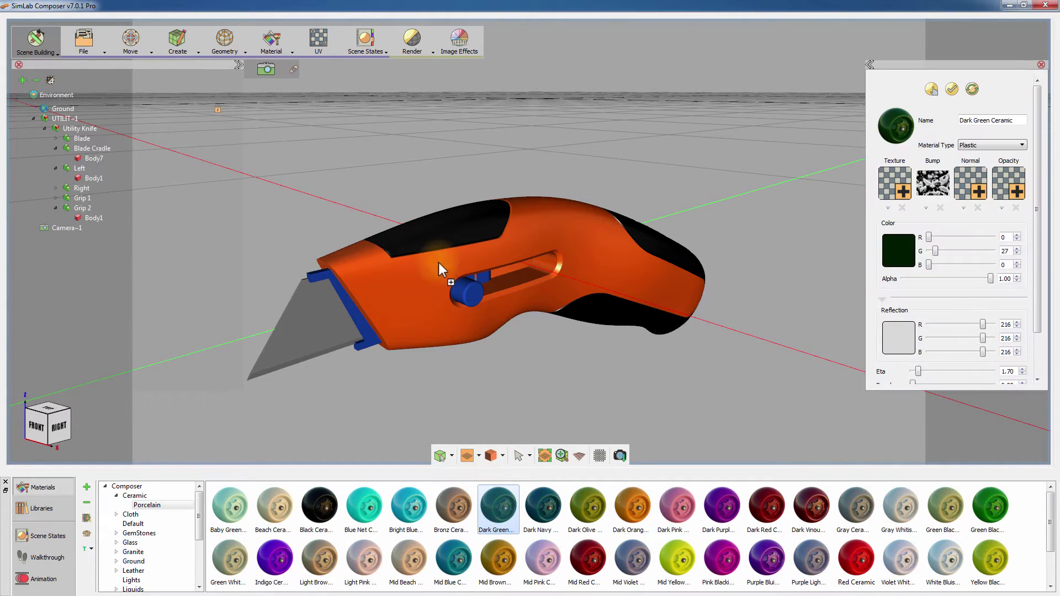
left_click(436, 232)
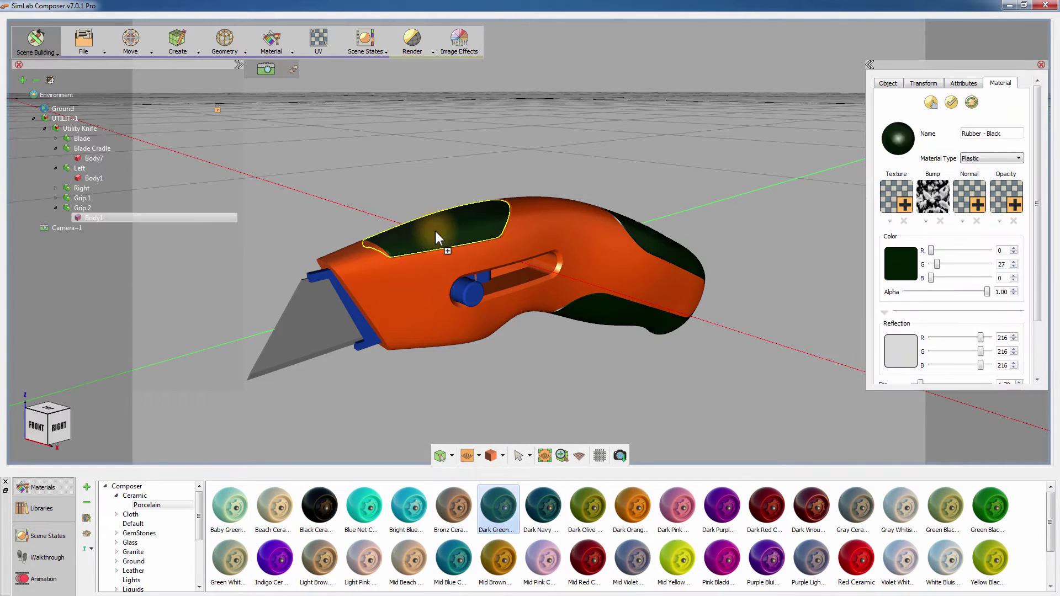
left_click(567, 394)
left_click(631, 506)
left_click_drag(631, 505, 473, 219)
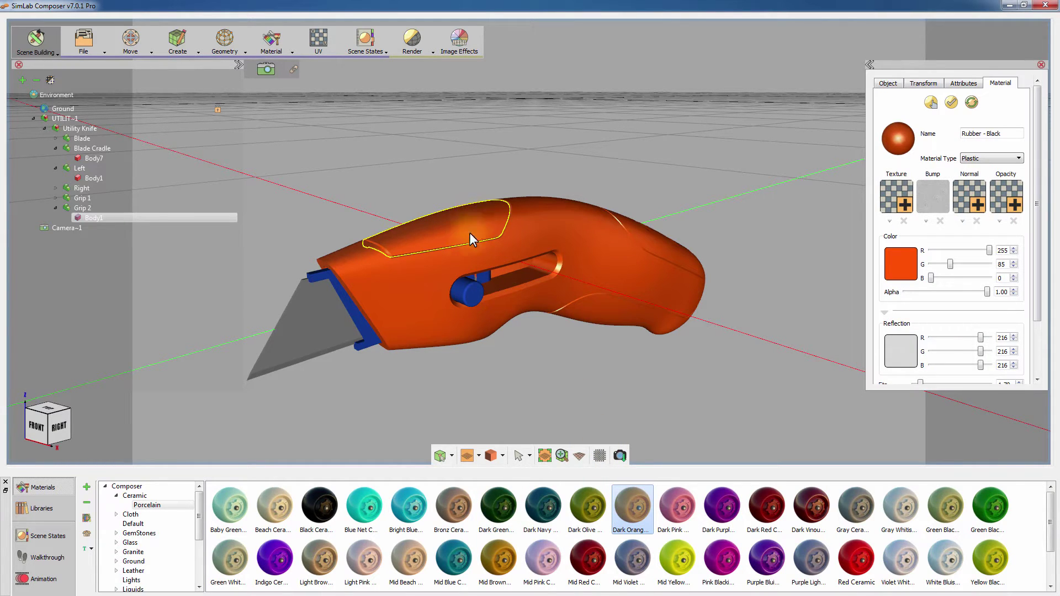
left_click(320, 505)
left_click_drag(319, 505, 404, 306)
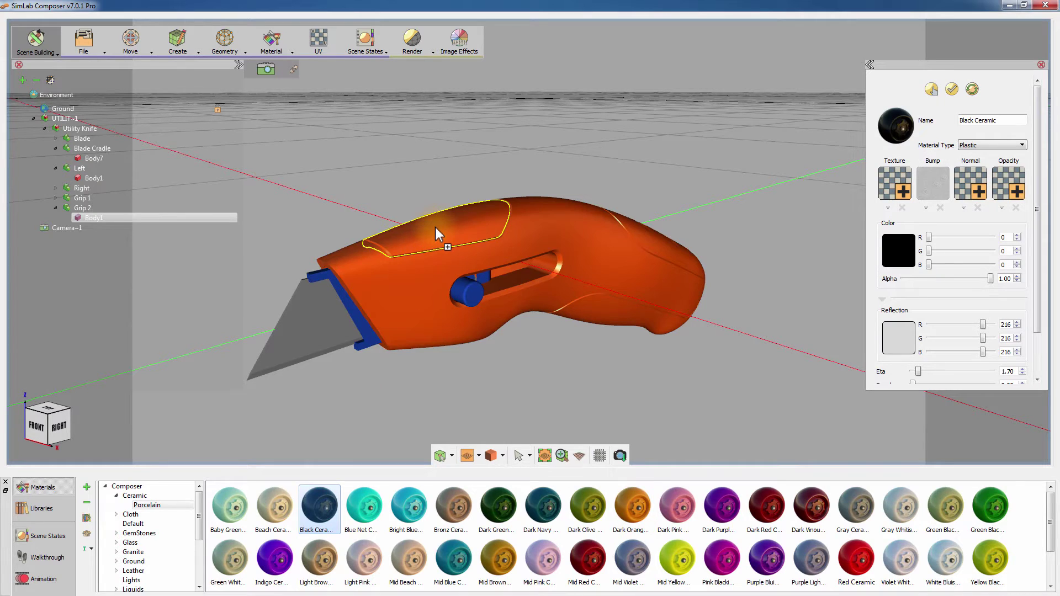
left_click_drag(435, 229, 436, 227)
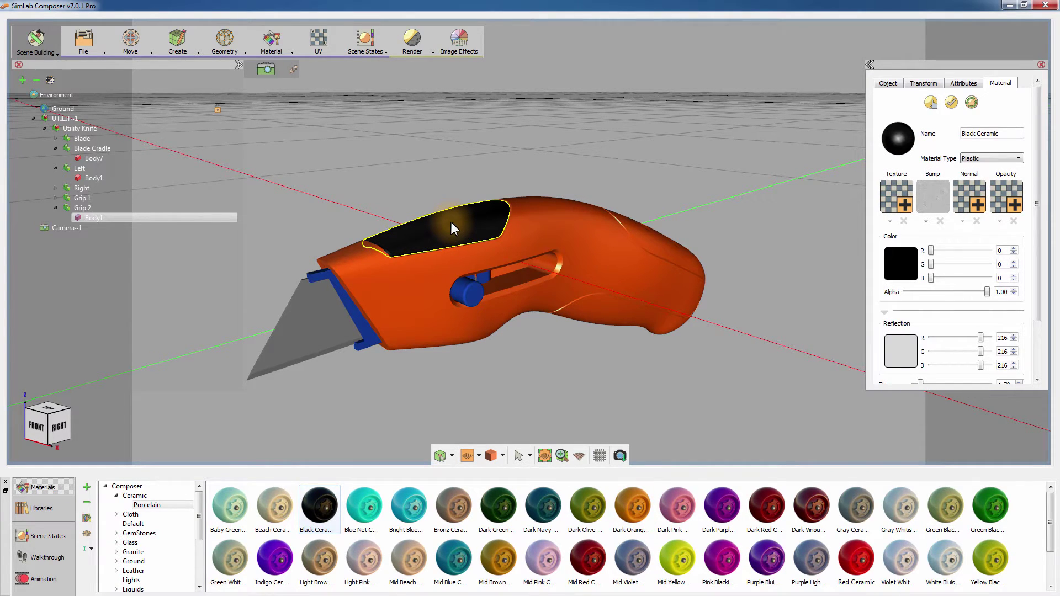
key("ctrl+z")
left_click(448, 179)
left_click_drag(319, 505, 435, 222)
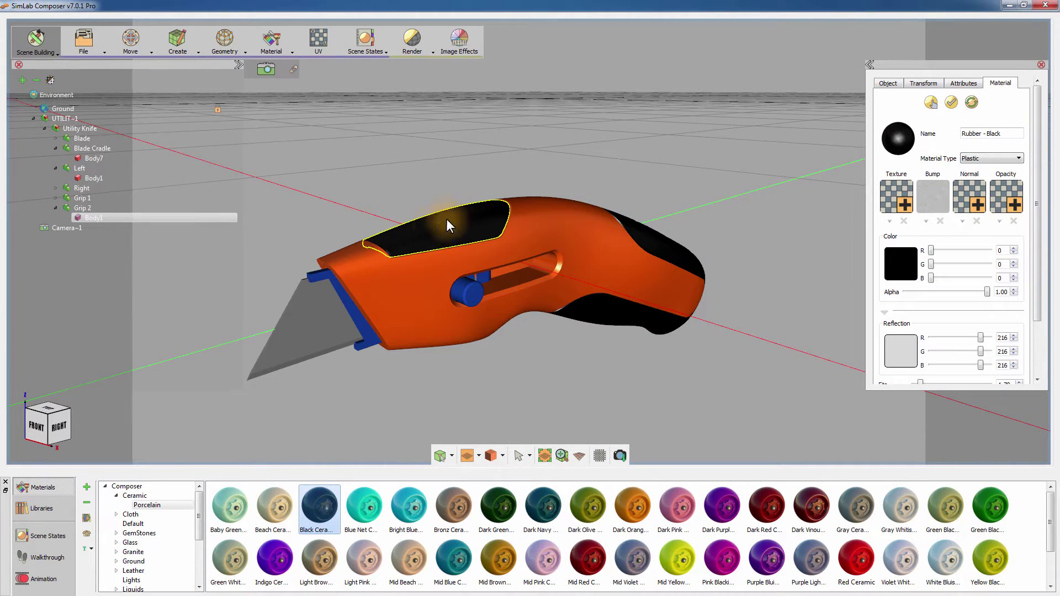
Turn on real-time rendering with Ctrl+R and apply Mid Red Ceramic to the slider button
middle_click_drag(491, 170, 483, 165)
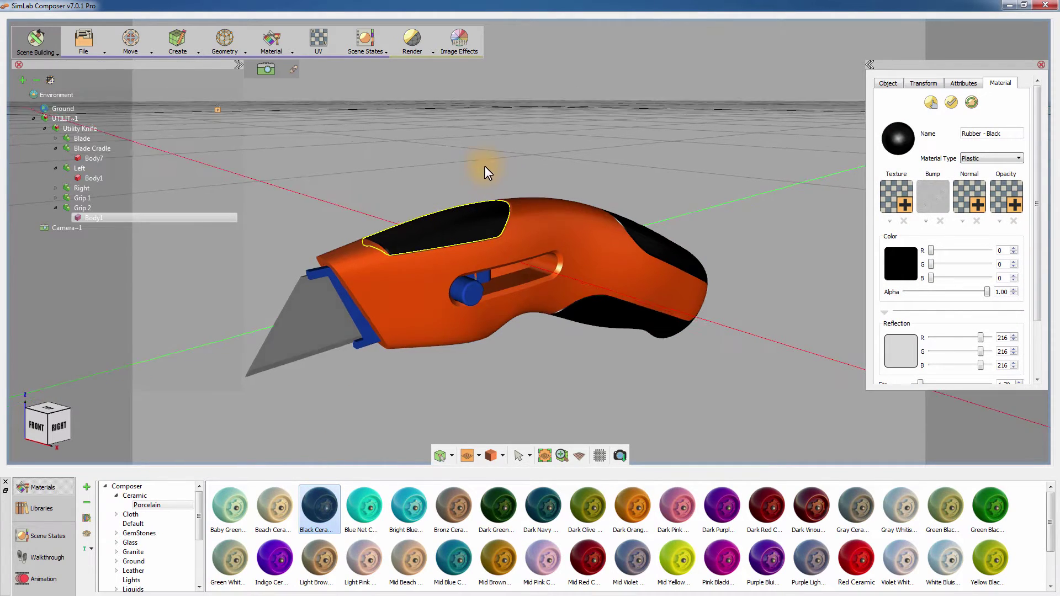
key("ctrl+r")
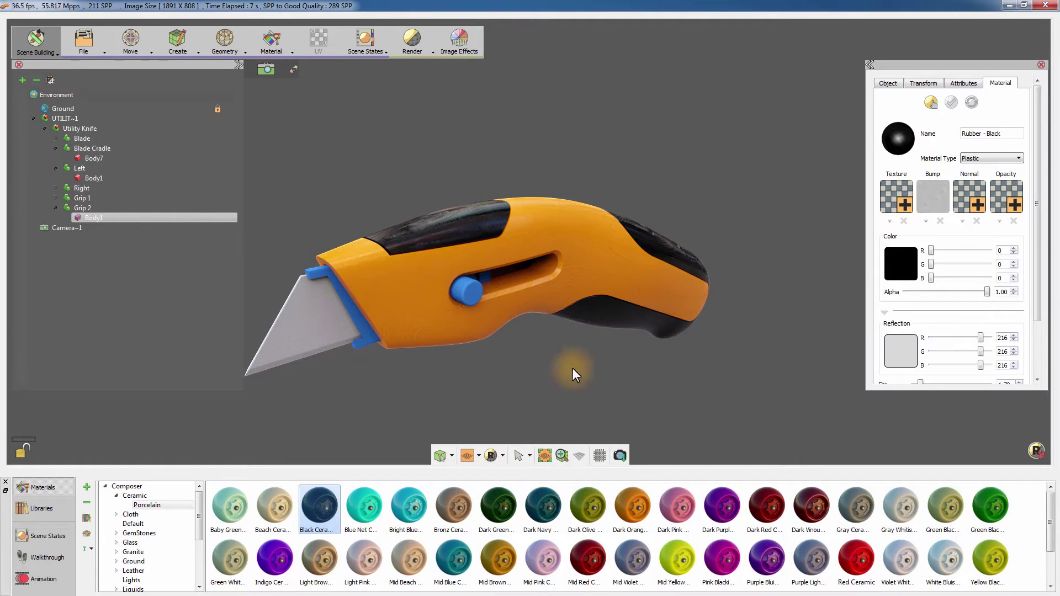
left_click_drag(592, 548, 470, 294)
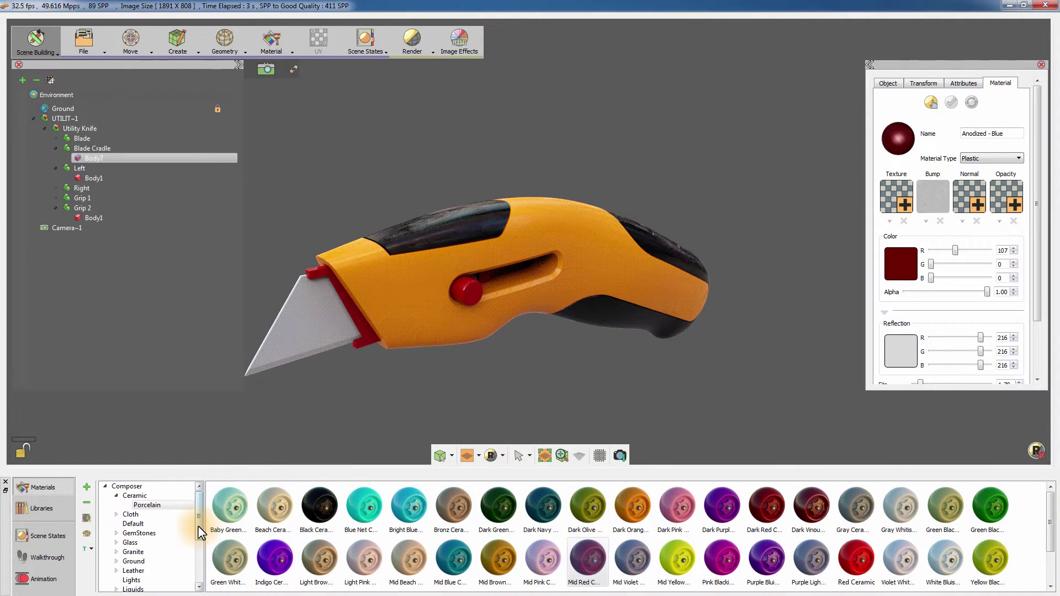
left_click_drag(198, 526, 201, 557)
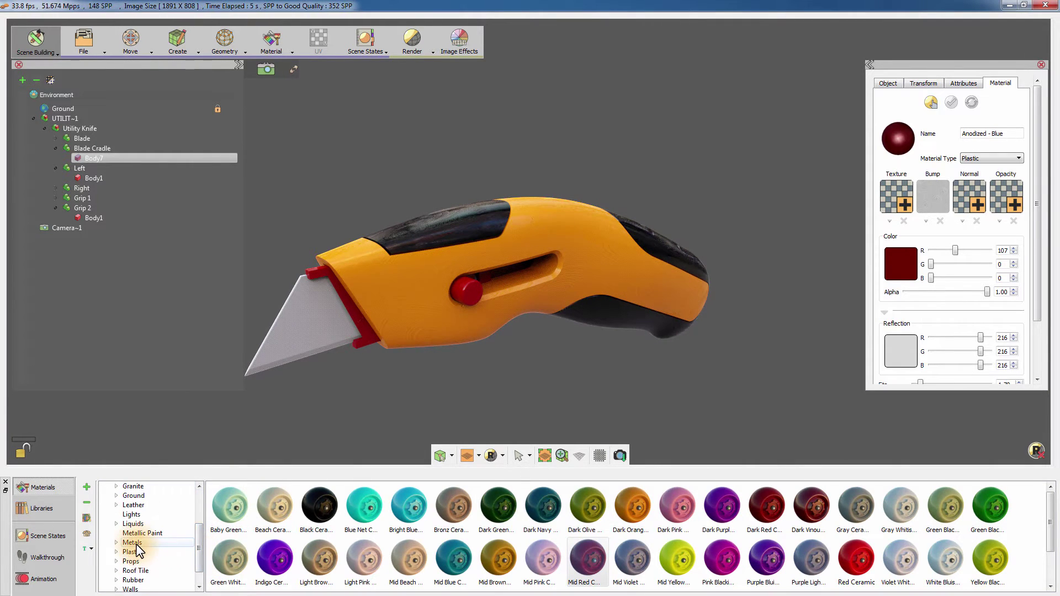
In Metals, try Black Chrome and Brushed Aluminum on the blade, then settle on Aluminum
left_click(137, 543)
left_click_drag(267, 513, 306, 308)
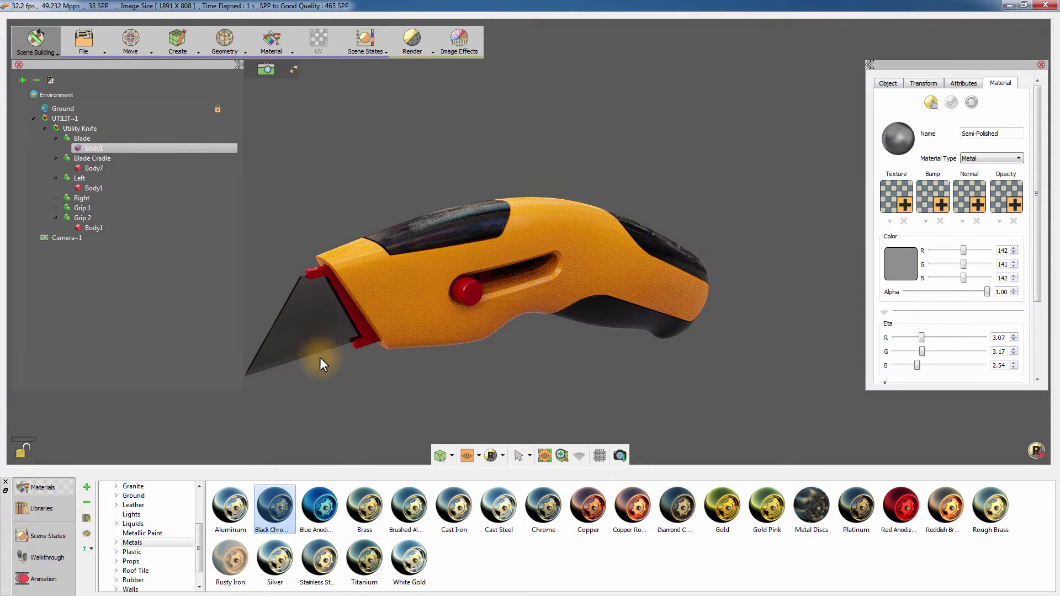
left_click_drag(406, 516, 315, 319)
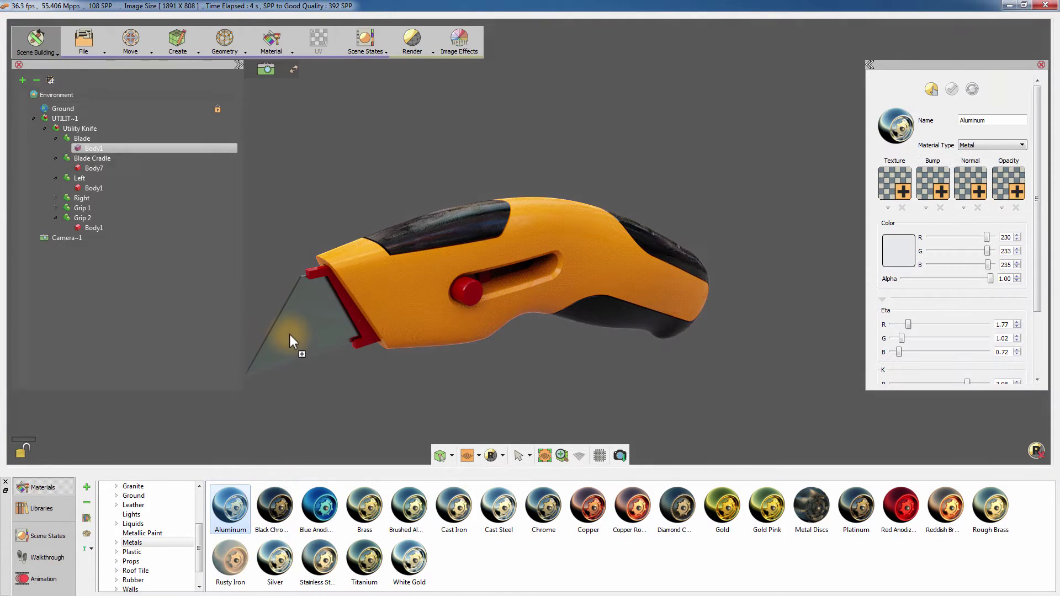
left_click_drag(289, 335, 289, 334)
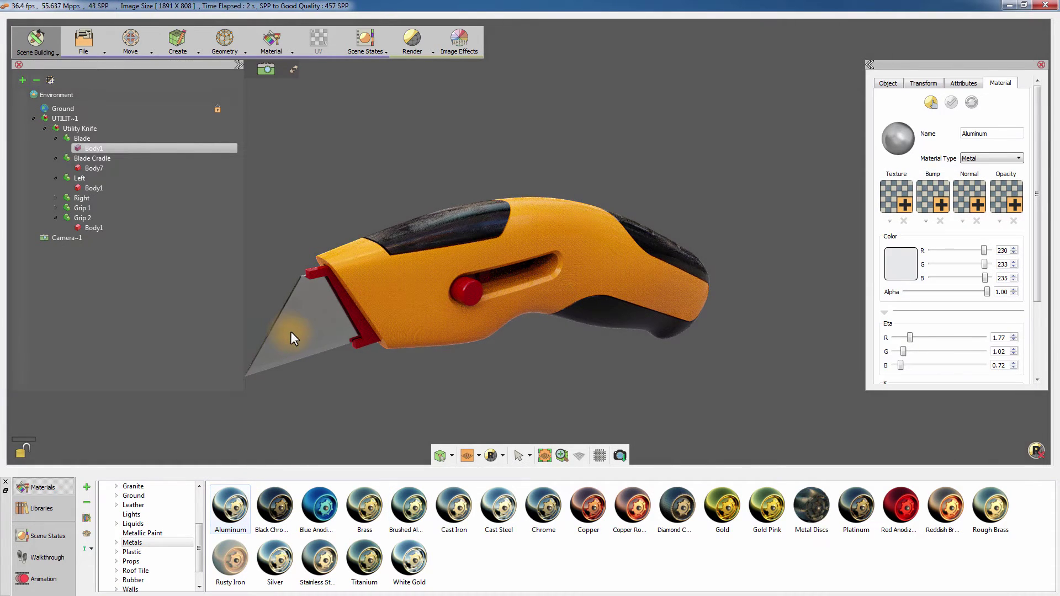
Set Grip 2 Body1's rubber roughness to 0.42, check it, and return to OpenGL view
left_click(445, 223)
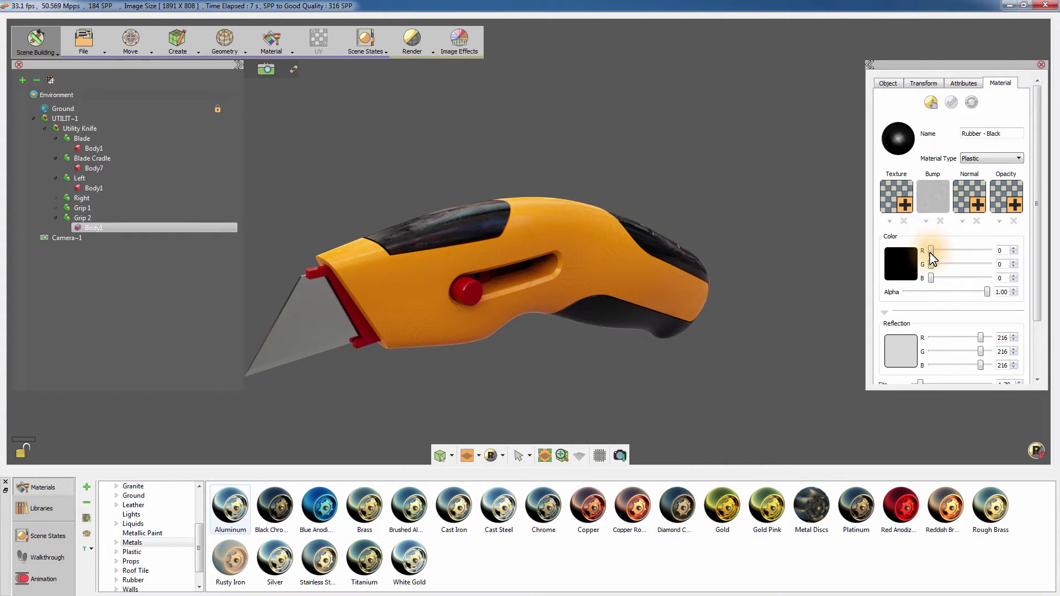
scroll(1040, 309, "down", 3)
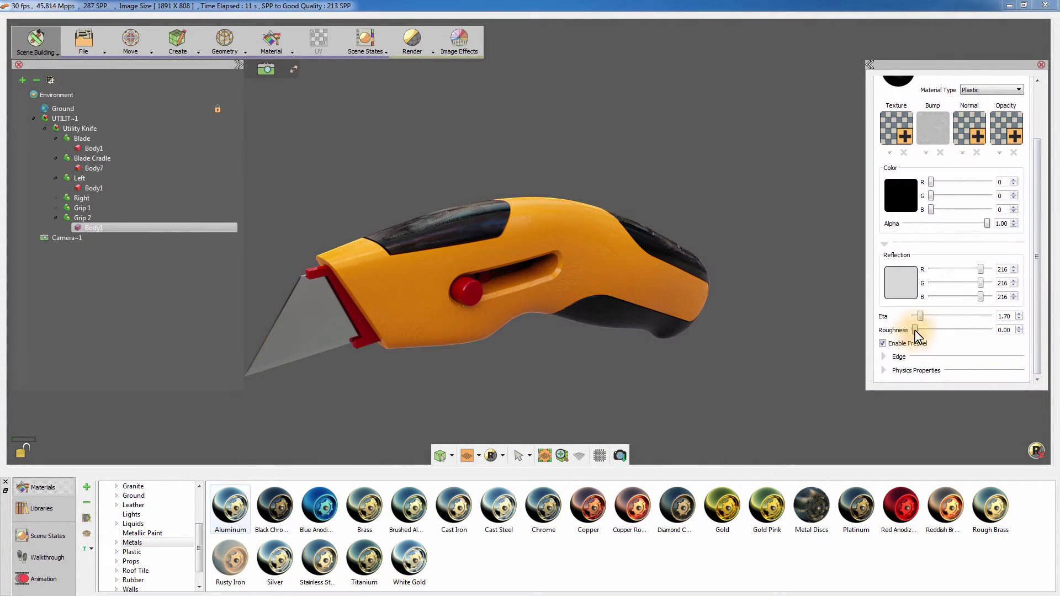
left_click_drag(916, 330, 945, 330)
mouse_move(778, 175)
left_mouse_down()
mouse_move(728, 285)
mouse_move(726, 136)
mouse_move(643, 264)
left_mouse_up()
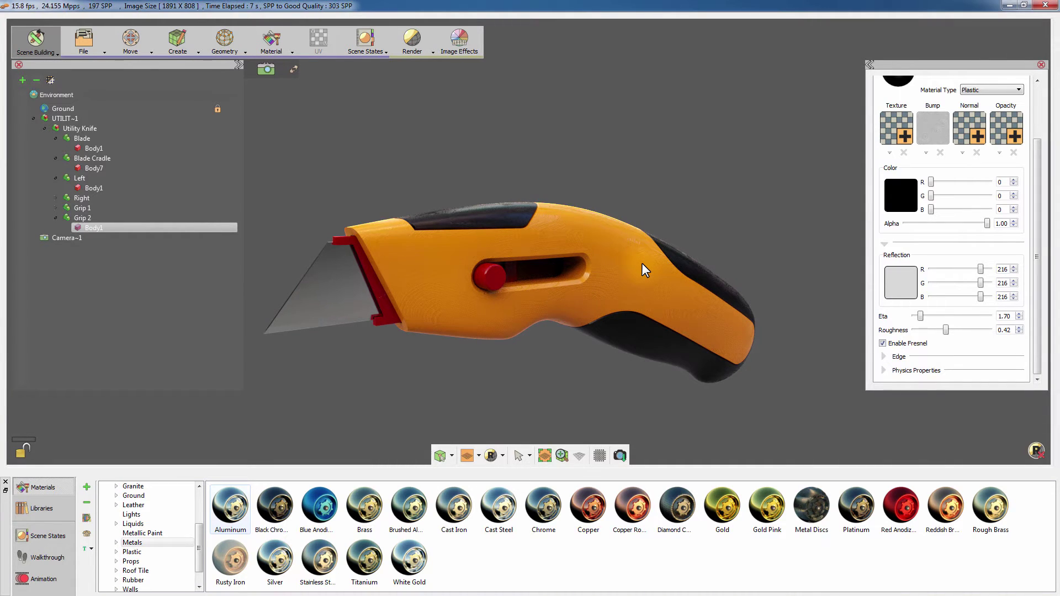
key("r")
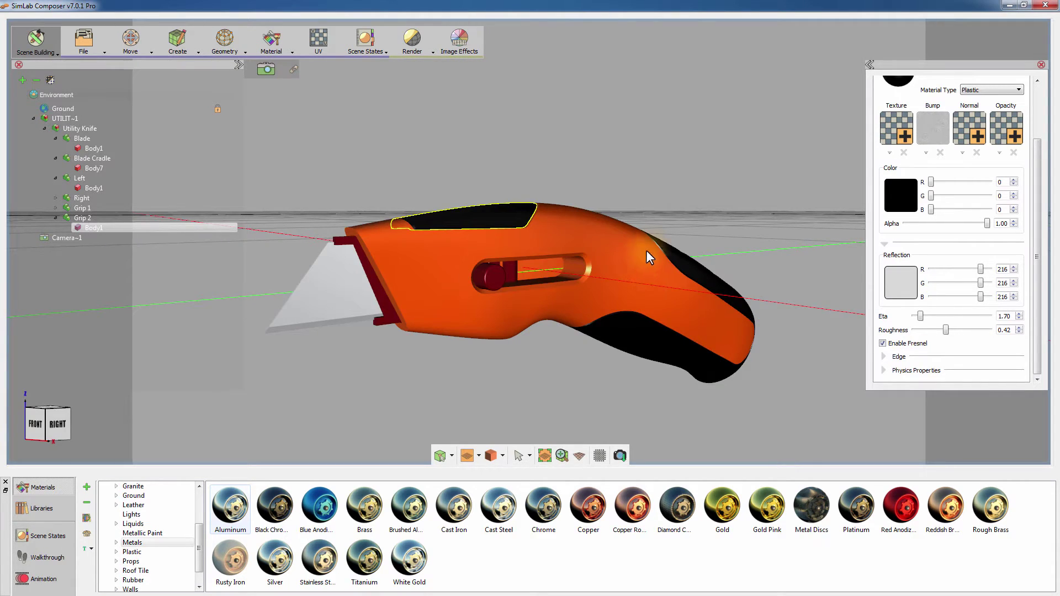
Back in Fusion 360, Press Pull the slider button's end face outward by 7.00 mm
left_click(1008, 9)
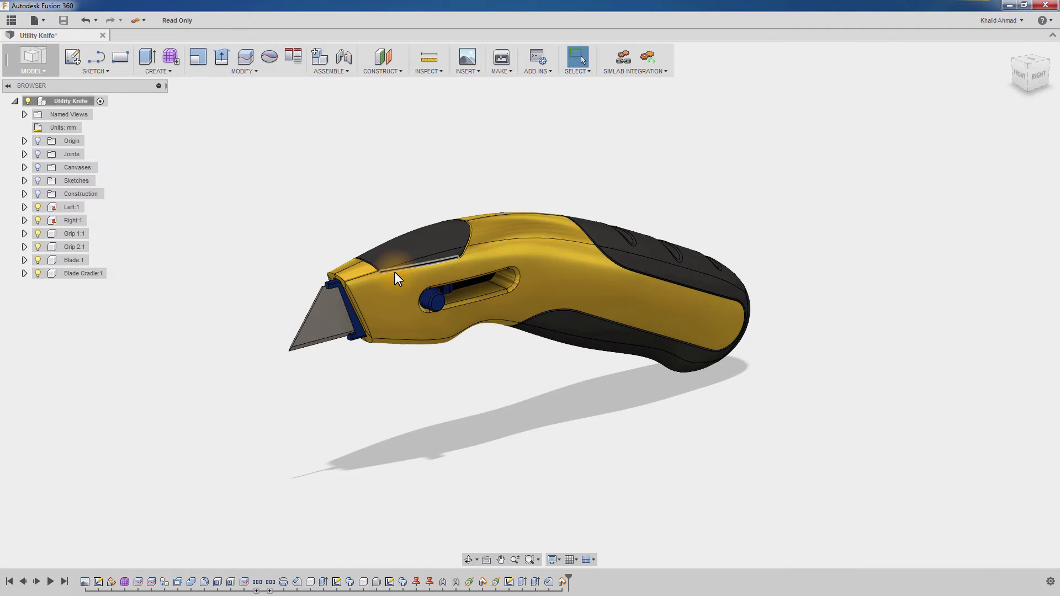
scroll(394, 272, "up", 2)
scroll(394, 272, "up", 2)
scroll(564, 288, "up", 2)
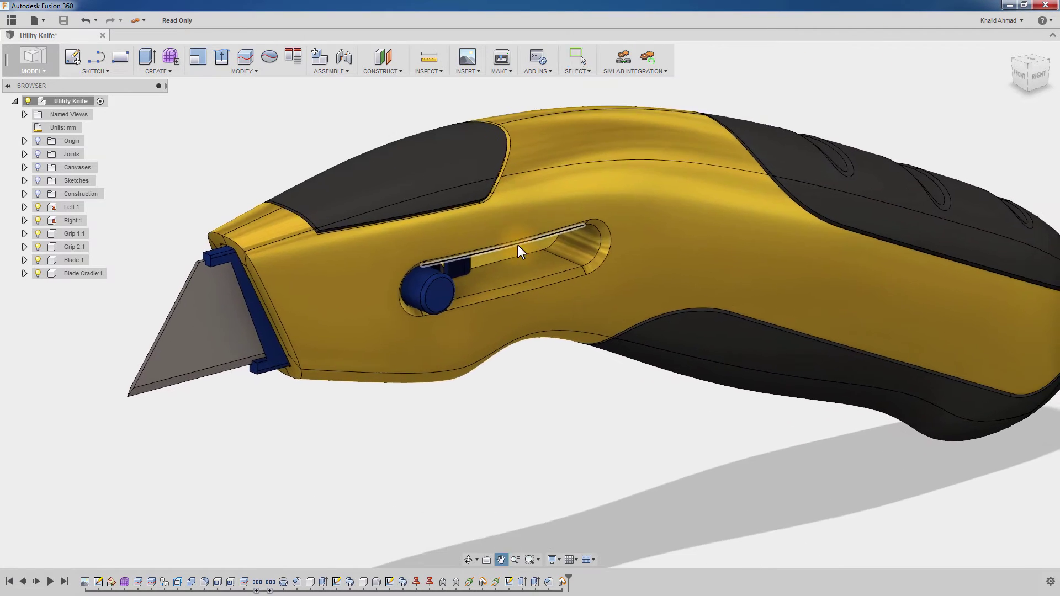
scroll(517, 244, "up", 2)
scroll(518, 245, "up", 1)
scroll(503, 243, "up", 1)
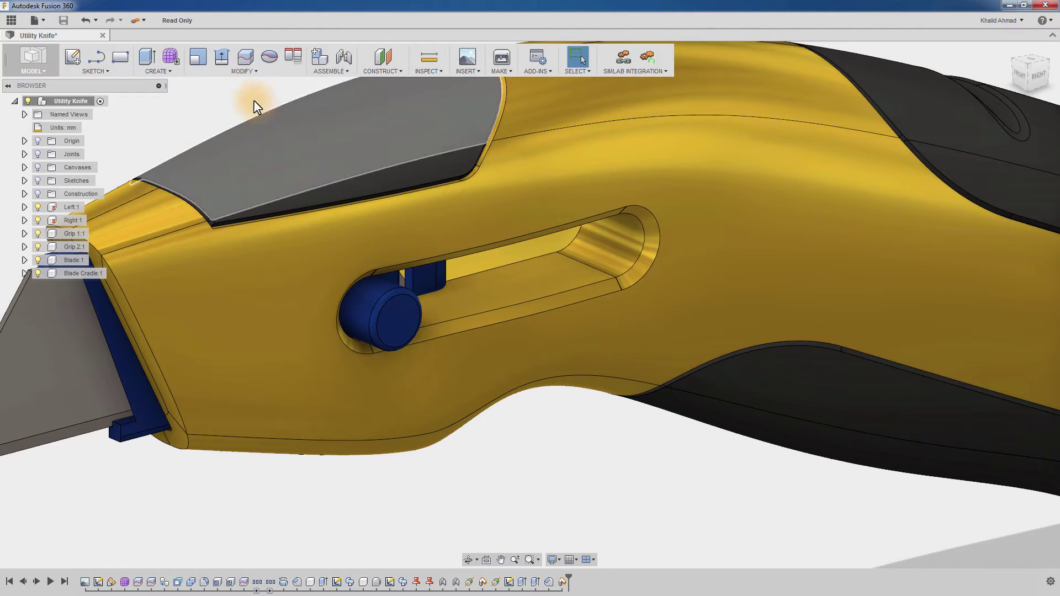
left_click(240, 70)
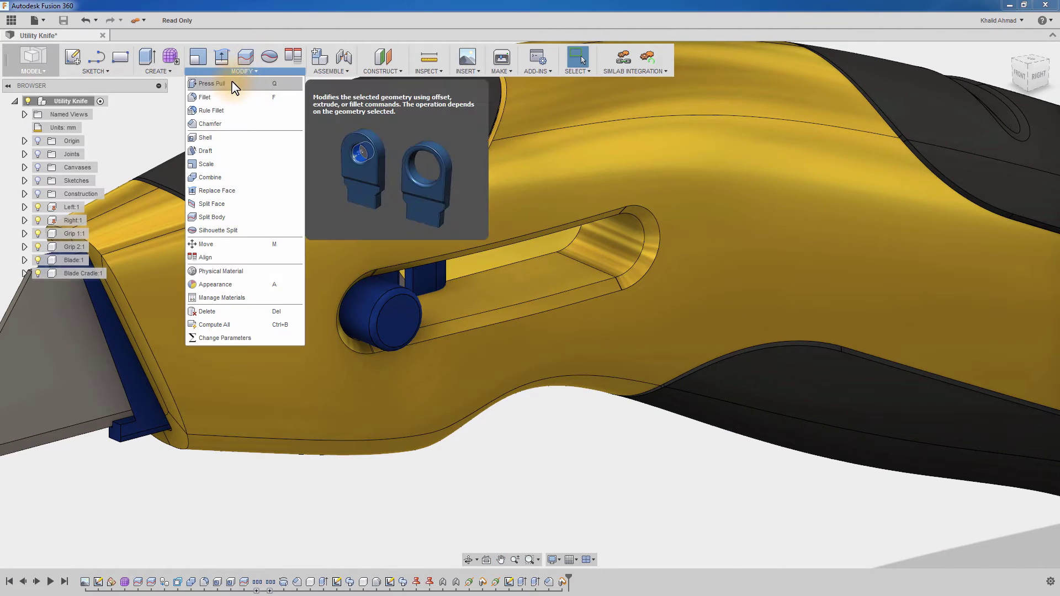
left_click(234, 88)
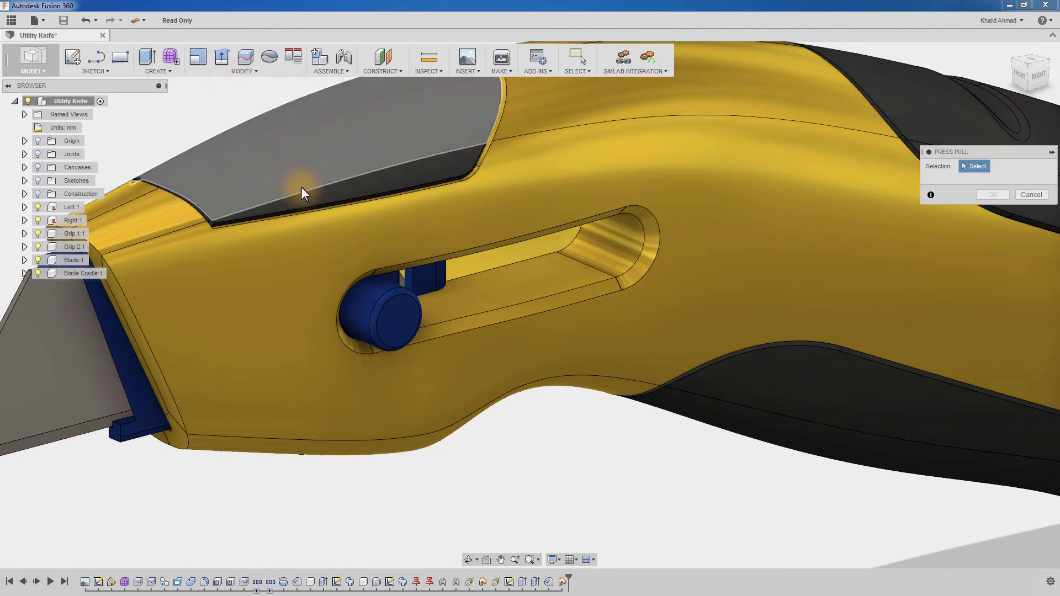
left_click(396, 305)
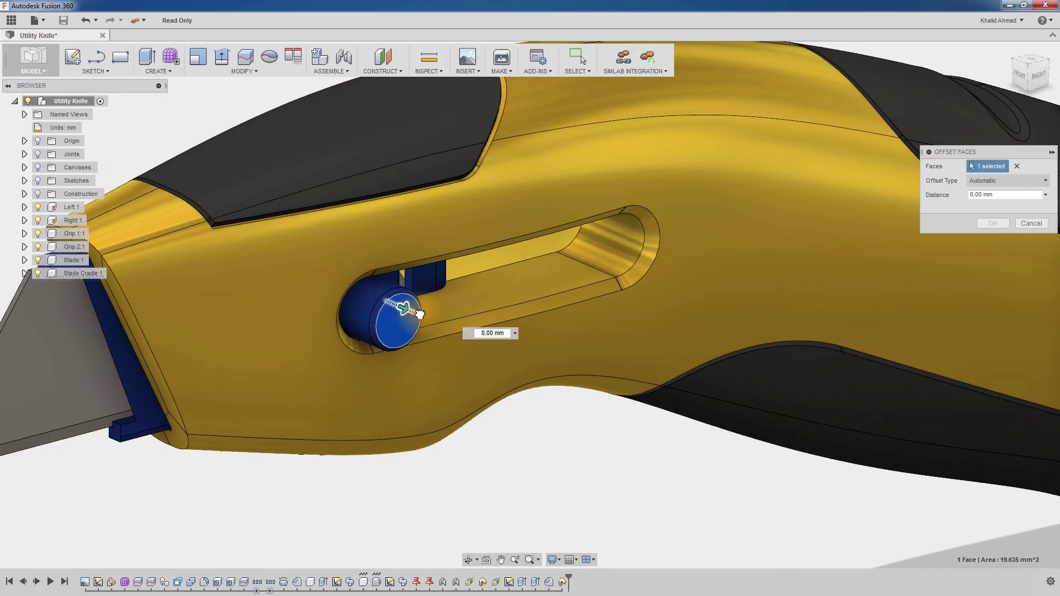
left_click_drag(406, 311, 450, 332)
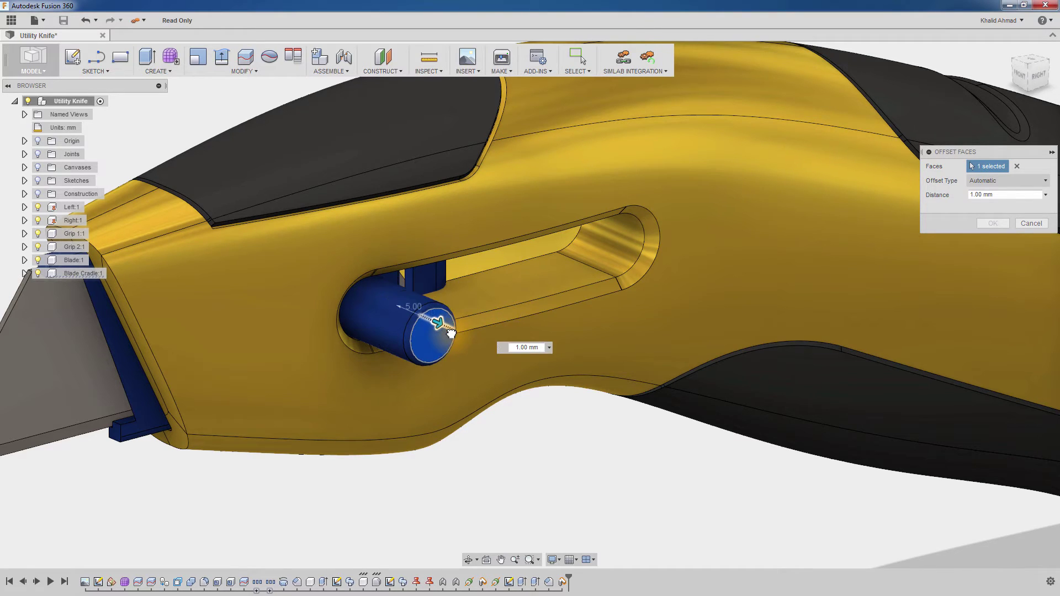
type("7")
key("Return")
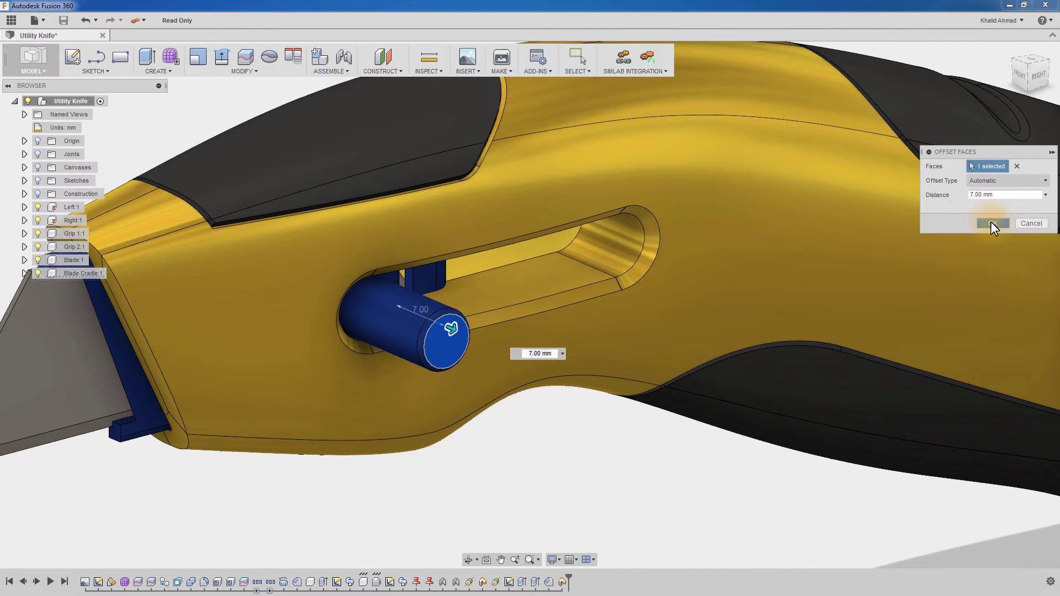
left_click(993, 223)
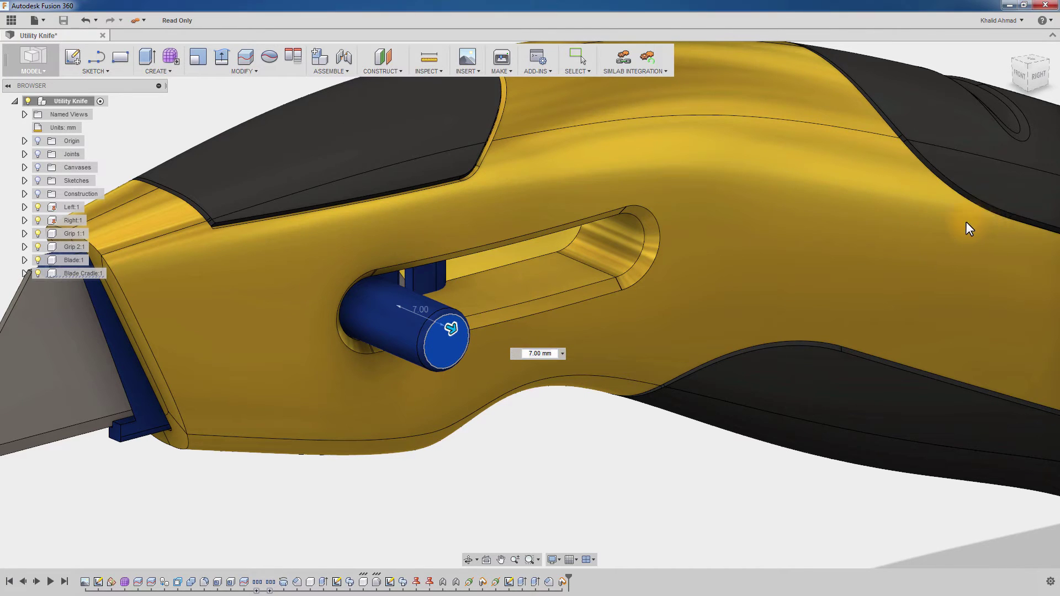
Chamfer the knife slot's edge loop by 1 mm, then orbit to inspect it
left_click(253, 70)
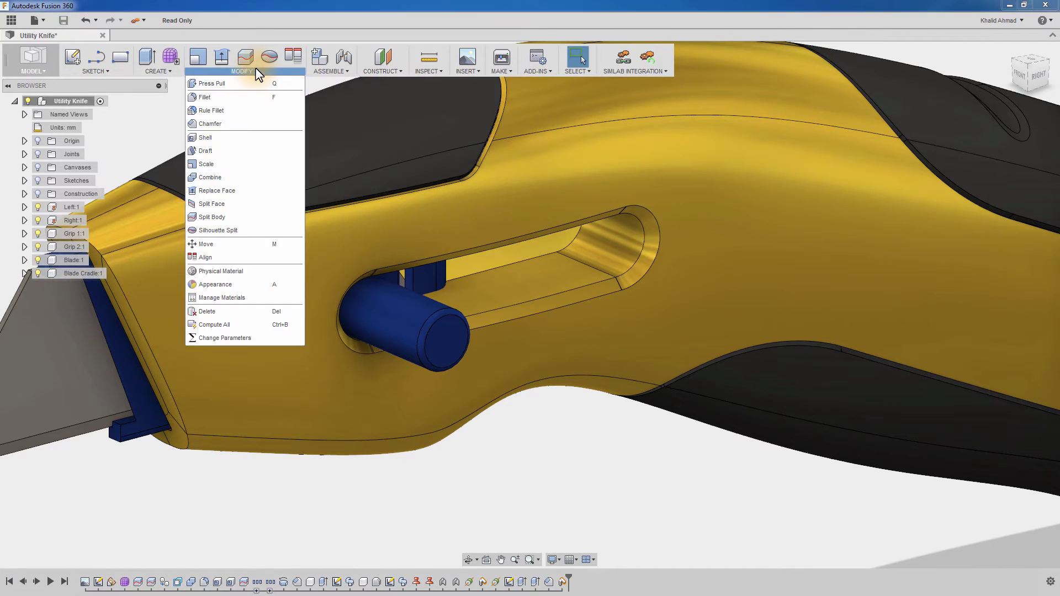
left_click(234, 123)
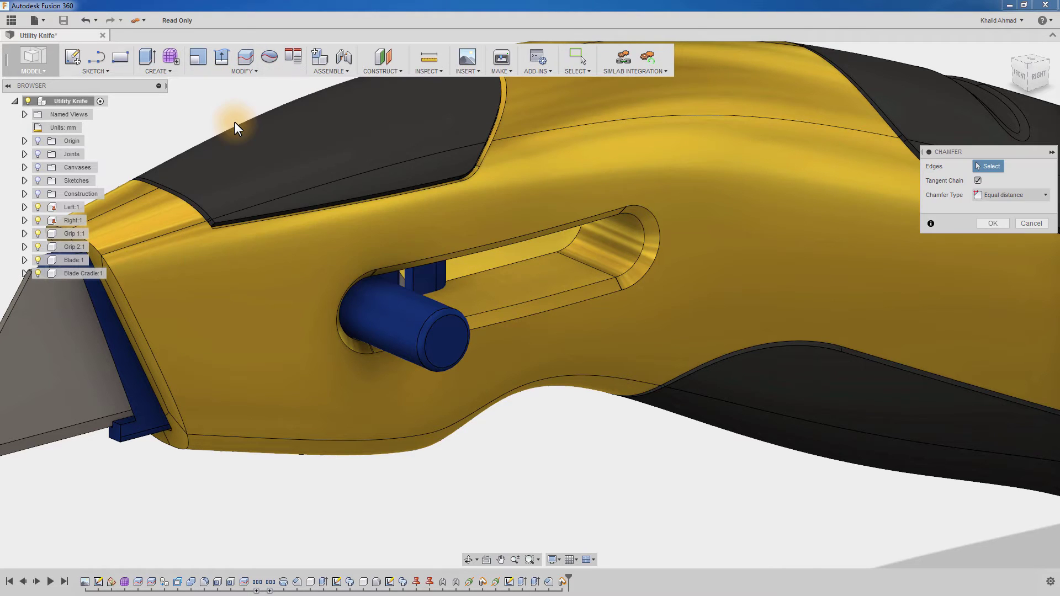
left_click(591, 284)
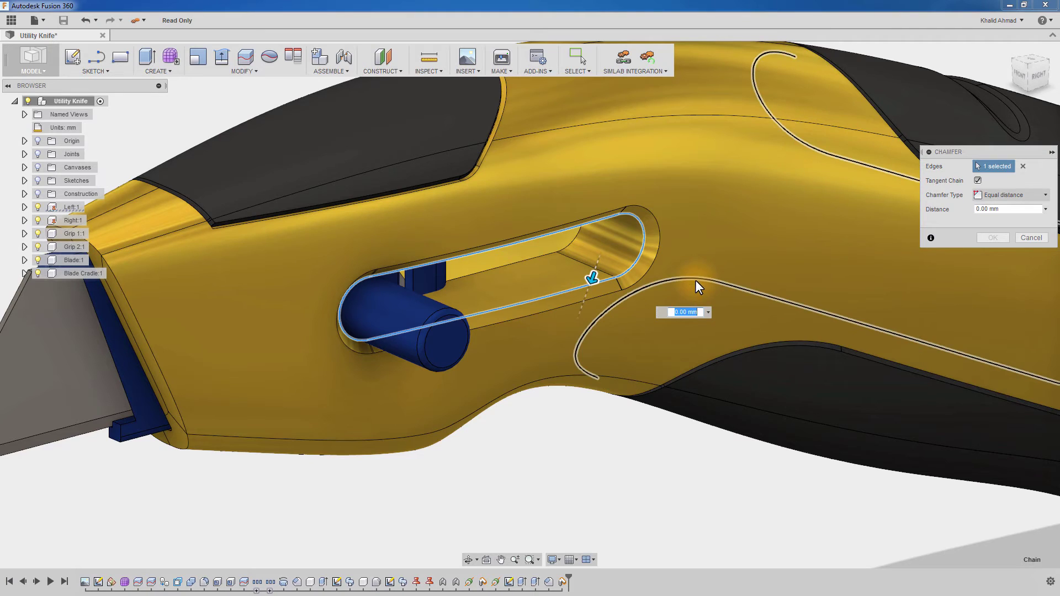
type("1")
key("Return")
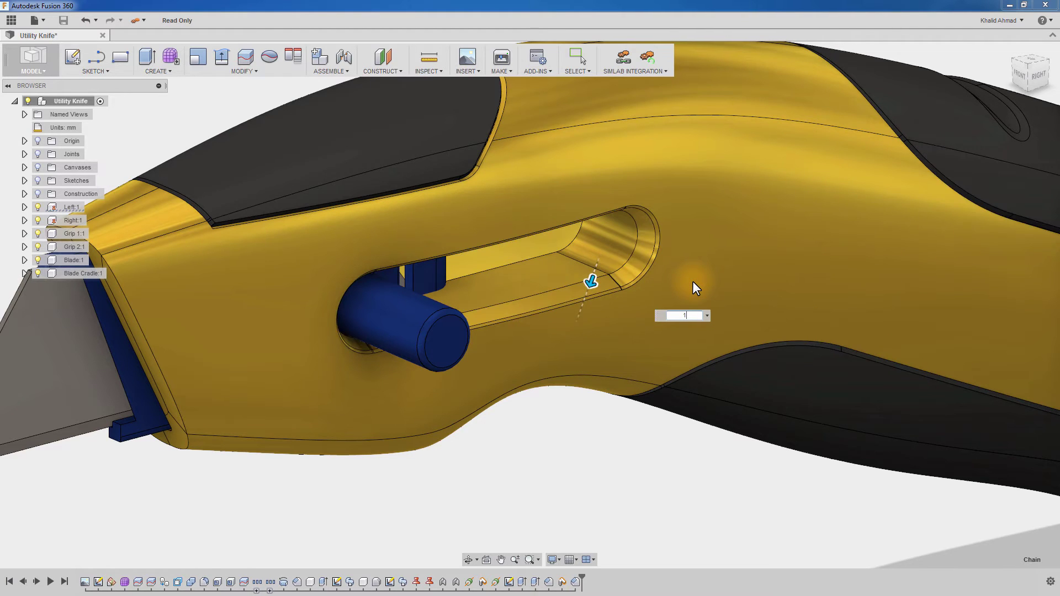
key("Return")
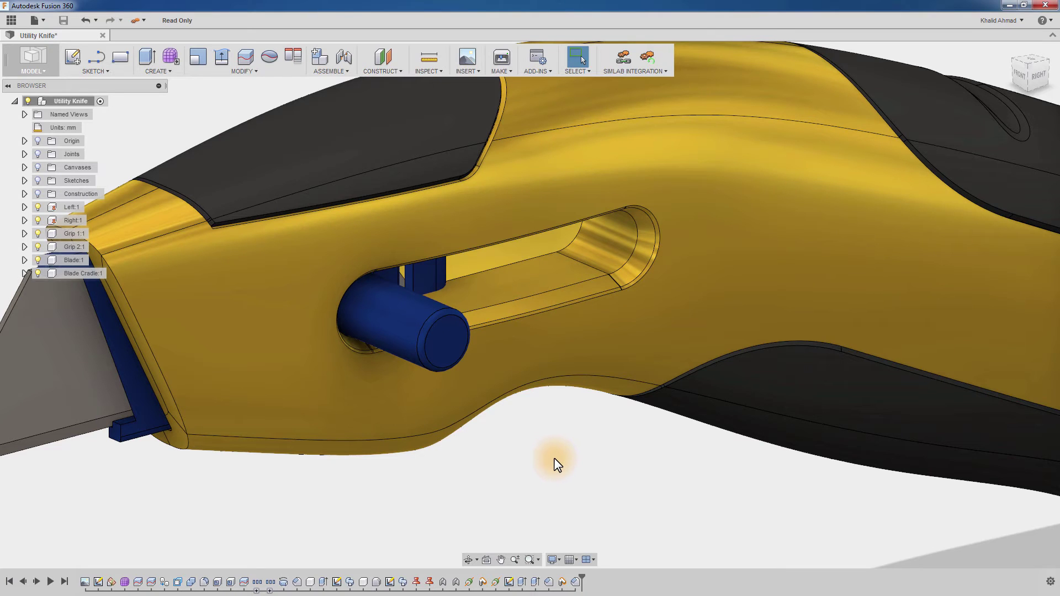
mouse_move(545, 457)
middle_mouse_down("shift")
mouse_move(521, 438)
mouse_move(546, 450)
middle_mouse_up("shift")
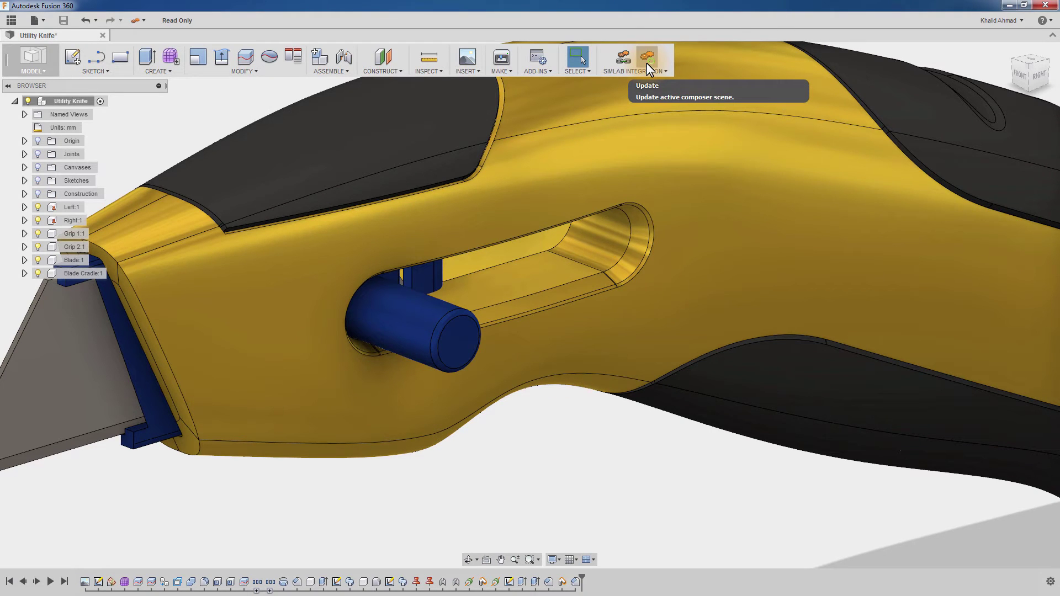
Push the knife design edits to the active Composer scene with SimLab Integration Update
left_click(646, 62)
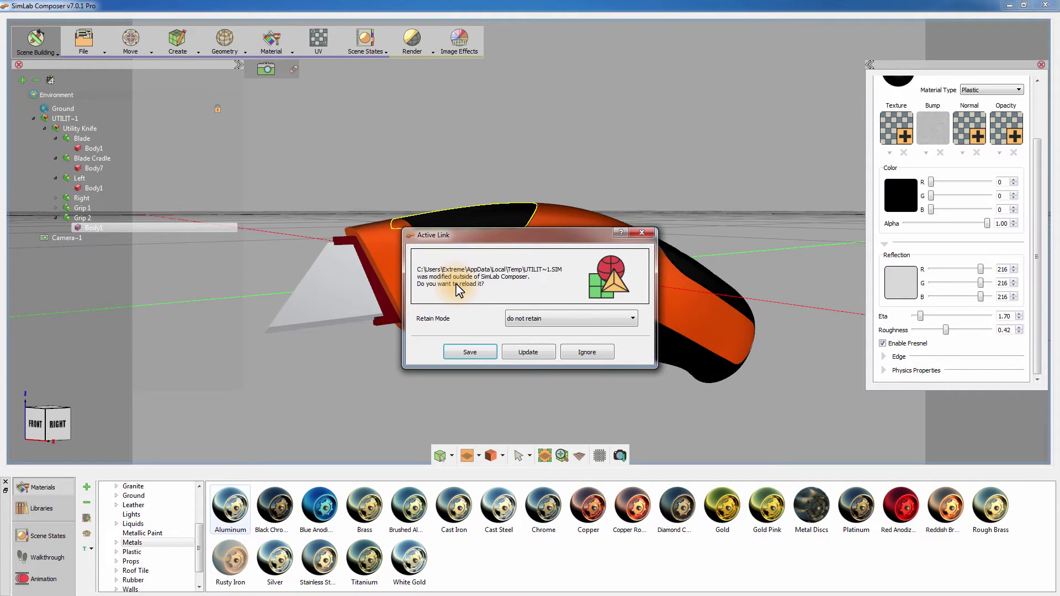
Update the knife with Retain Mode set to 'based on material names'
left_click(563, 320)
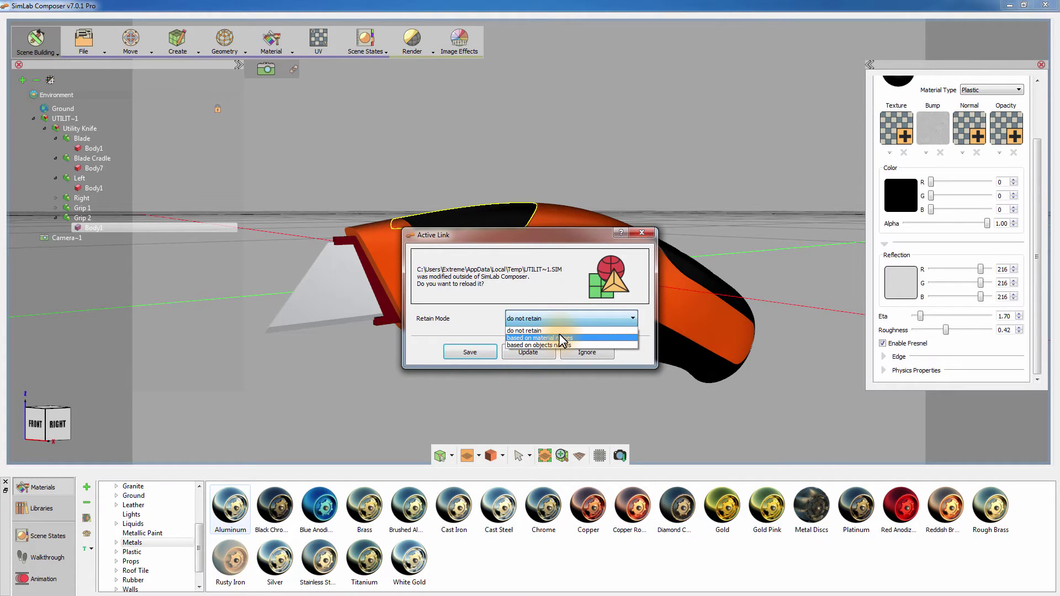
left_click(561, 339)
left_click(546, 352)
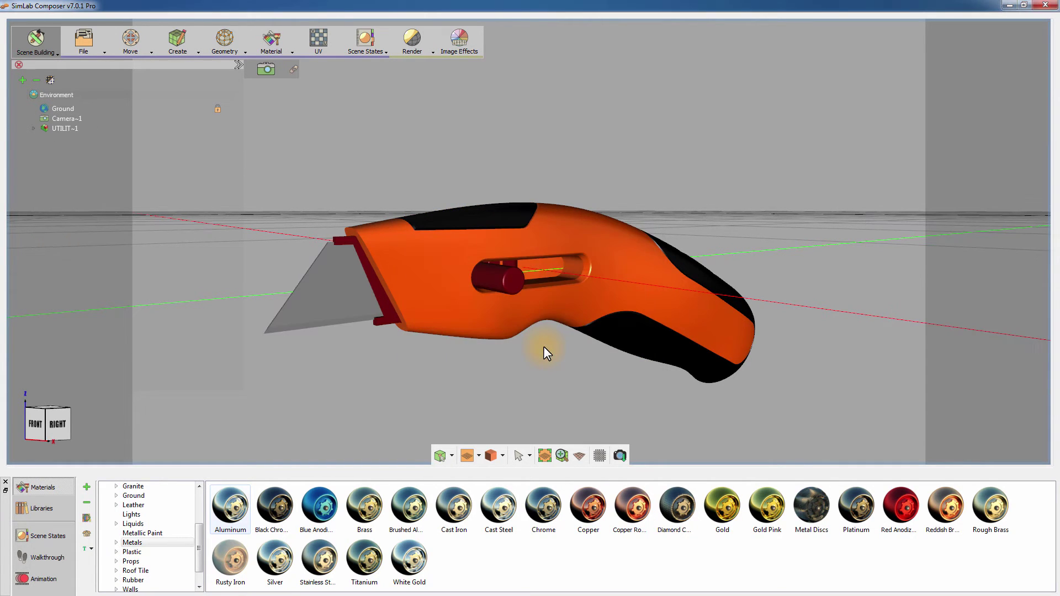
Orbit to show the whole knife and switch the view to real-time rendering
mouse_move(530, 247)
middle_mouse_down()
mouse_move(498, 279)
mouse_move(525, 244)
middle_mouse_up()
scroll(525, 309, "up", 2)
scroll(561, 316, "up", 2)
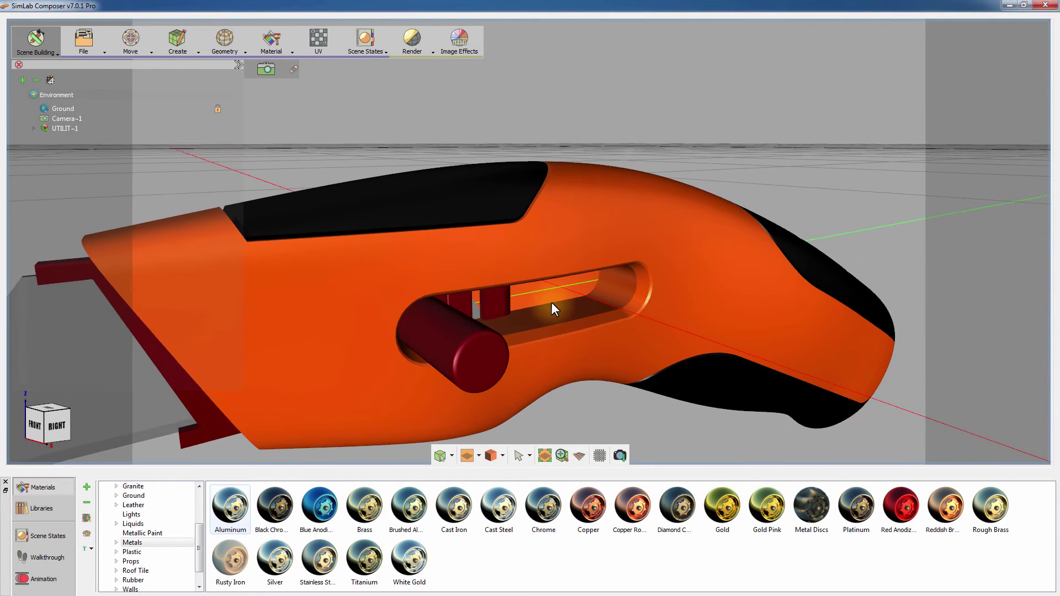
middle_click_drag(551, 302, 546, 247)
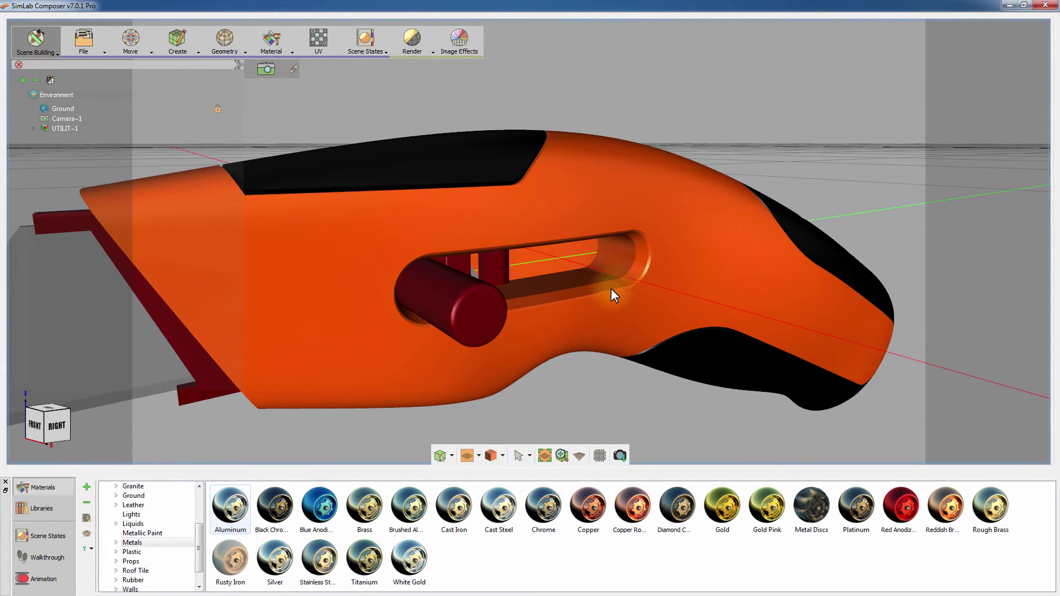
scroll(489, 319, "down", 2)
scroll(496, 323, "down", 2)
middle_click_drag(510, 367, 505, 357)
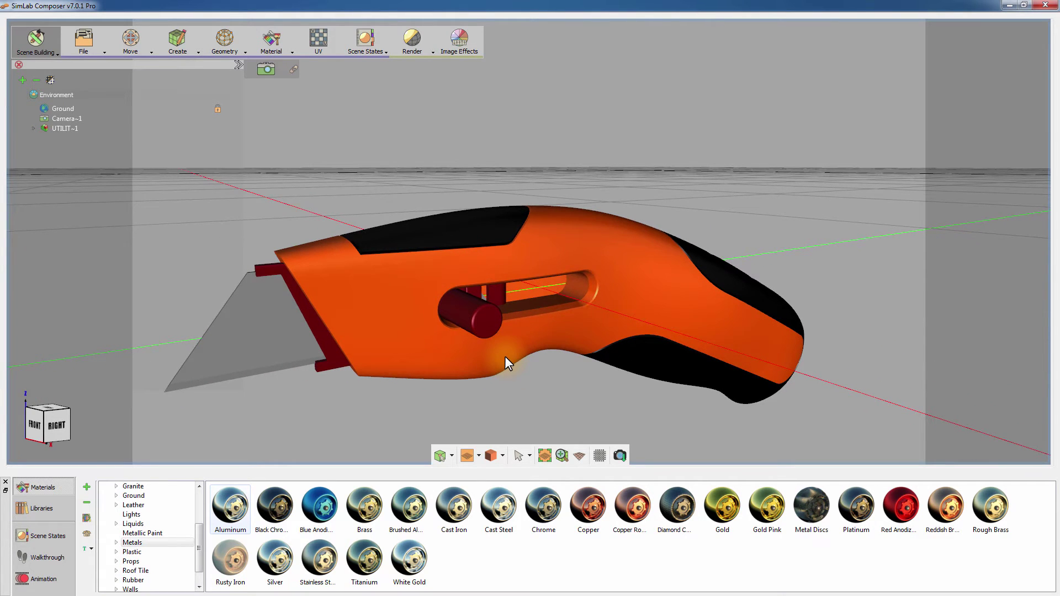
key("r")
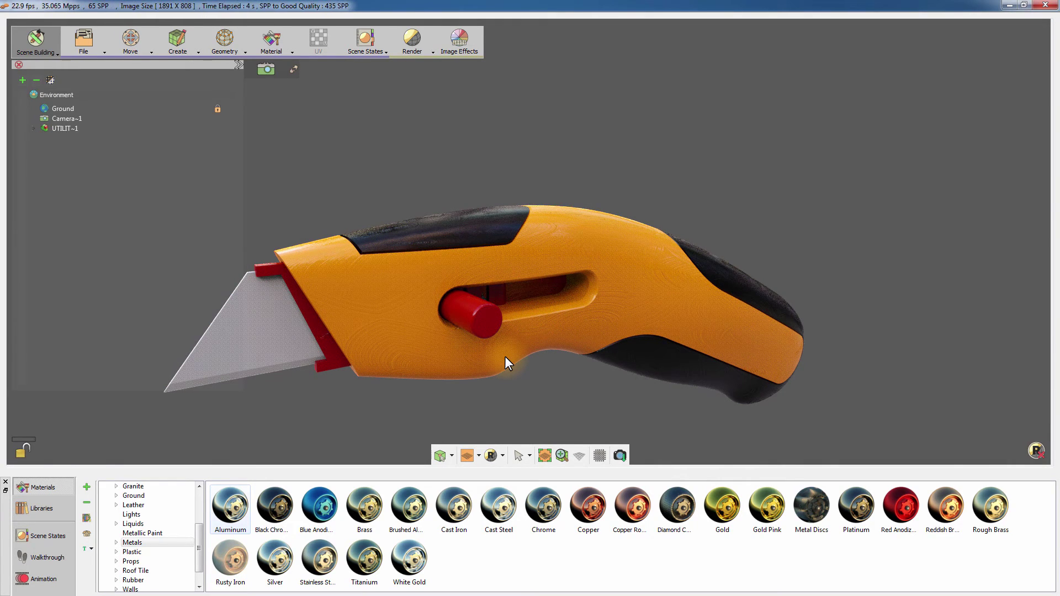
Apply the Chrome material to the knife blade
mouse_move(505, 360)
left_mouse_down()
mouse_move(497, 422)
mouse_move(502, 384)
mouse_move(525, 356)
left_mouse_up()
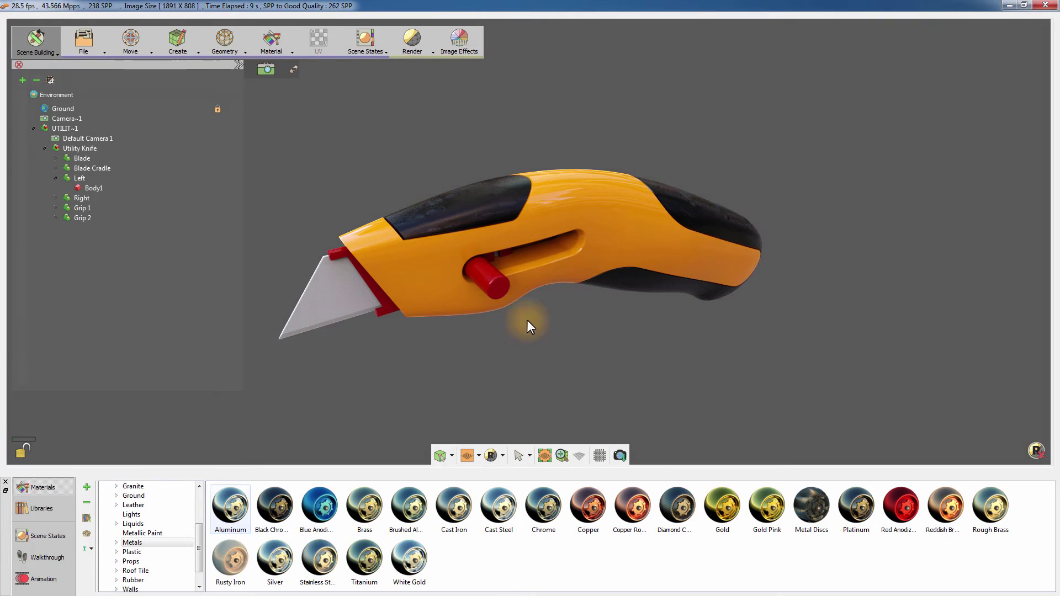
left_click_drag(496, 215, 472, 218)
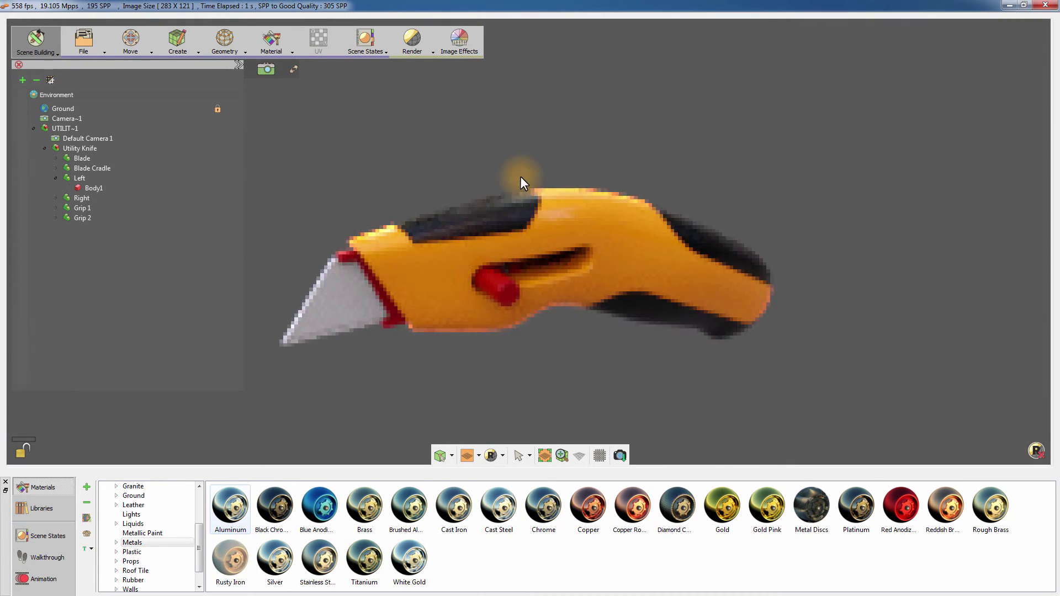
left_click_drag(539, 499, 352, 308)
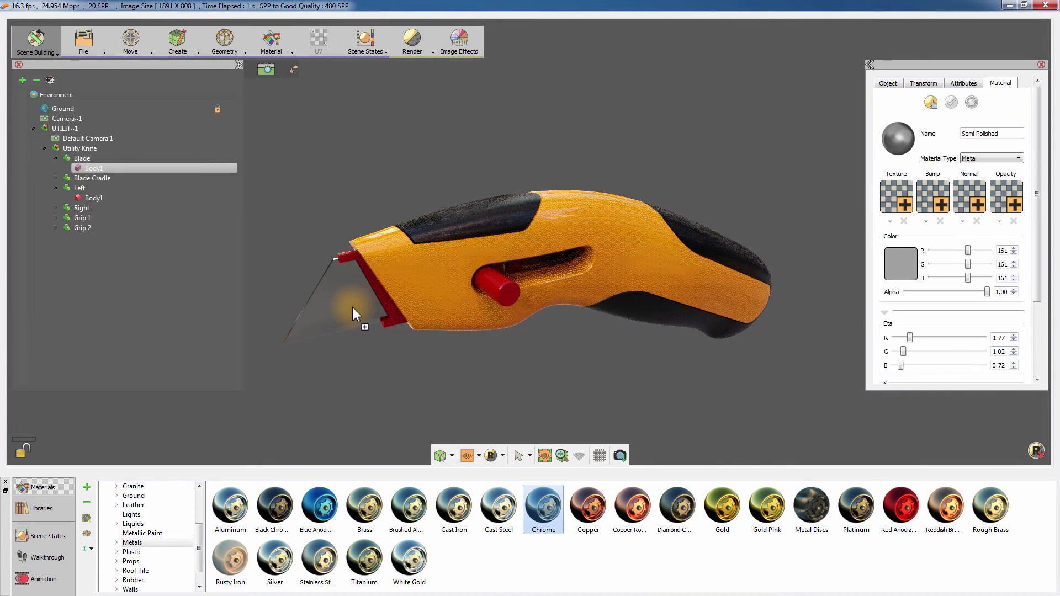
Give Grip 2's black body a brushedmetal2.jpg bump texture at strength 0.50, then deselect
left_click(488, 215)
left_click(926, 221)
double_click(961, 306)
type("0.5")
key("Return")
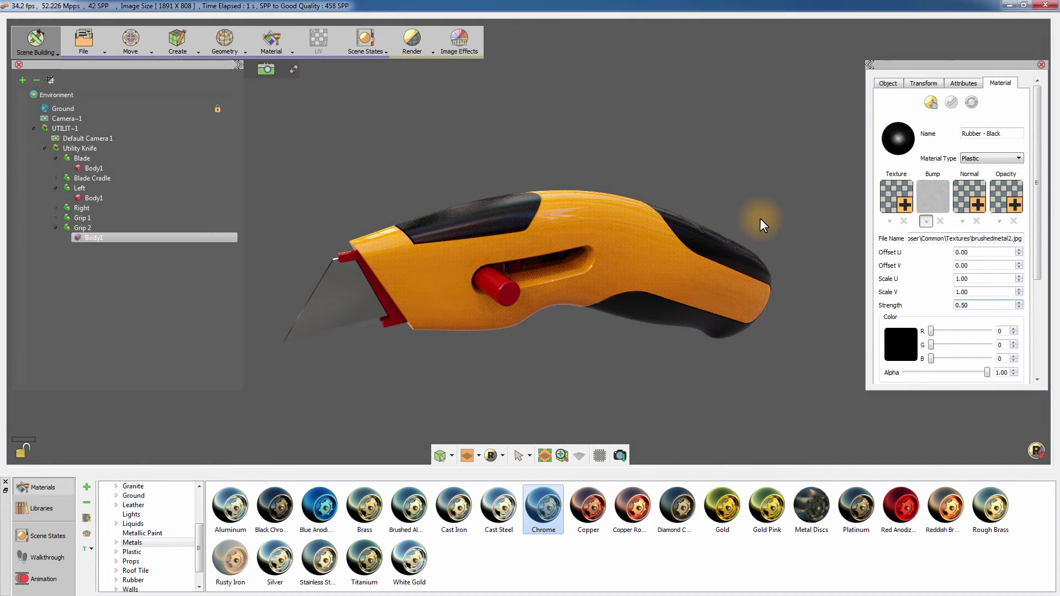
left_click_drag(759, 219, 738, 262)
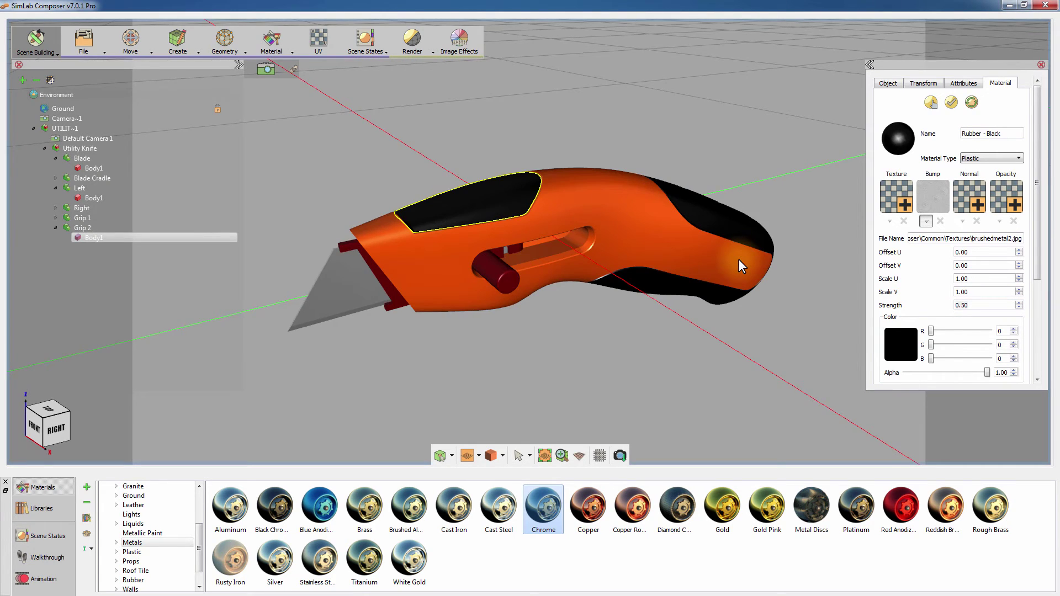
left_click_drag(738, 259, 723, 202)
left_click(723, 202)
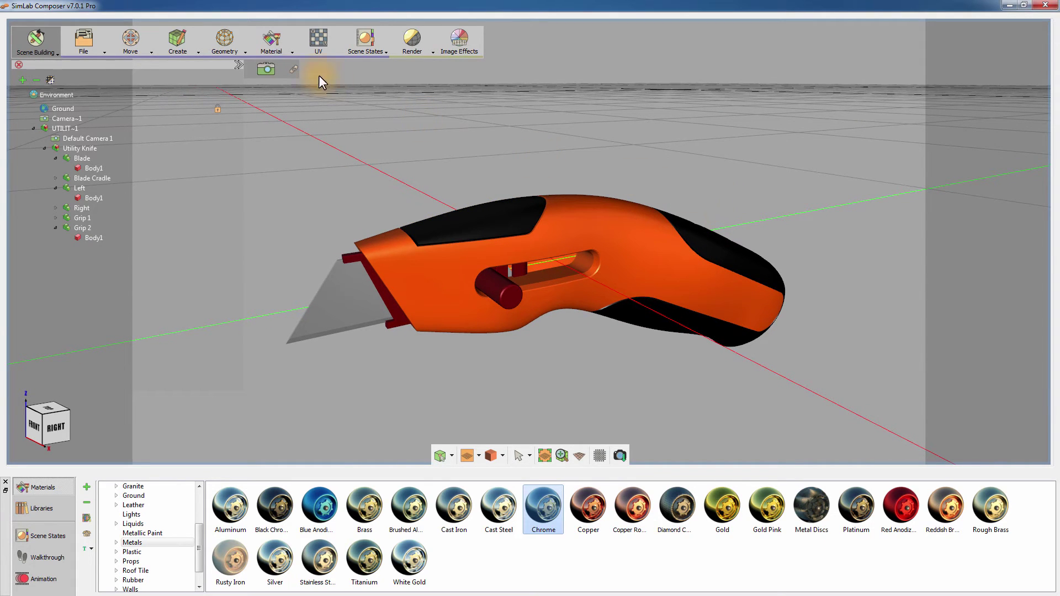
Save the materials as the 'Orange_knife' palette and close Composer, answering the save prompt
left_click(272, 46)
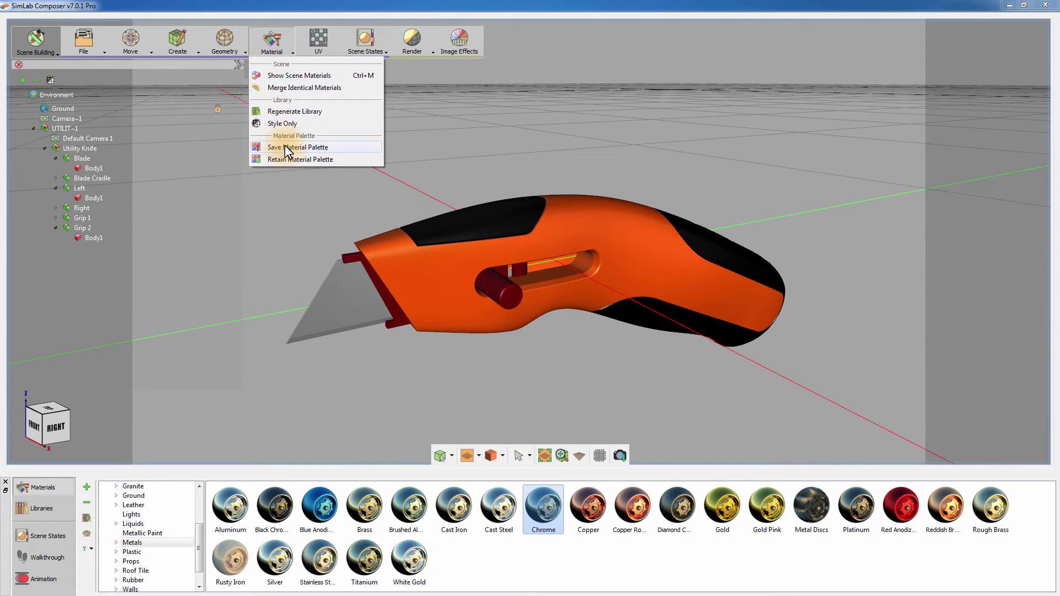
left_click(284, 148)
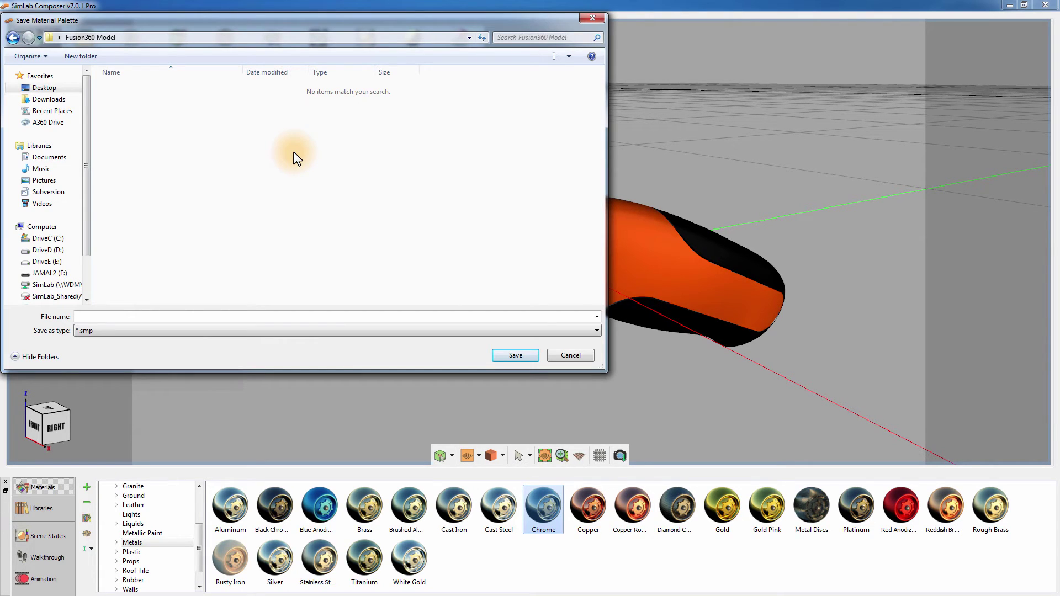
left_click(226, 315)
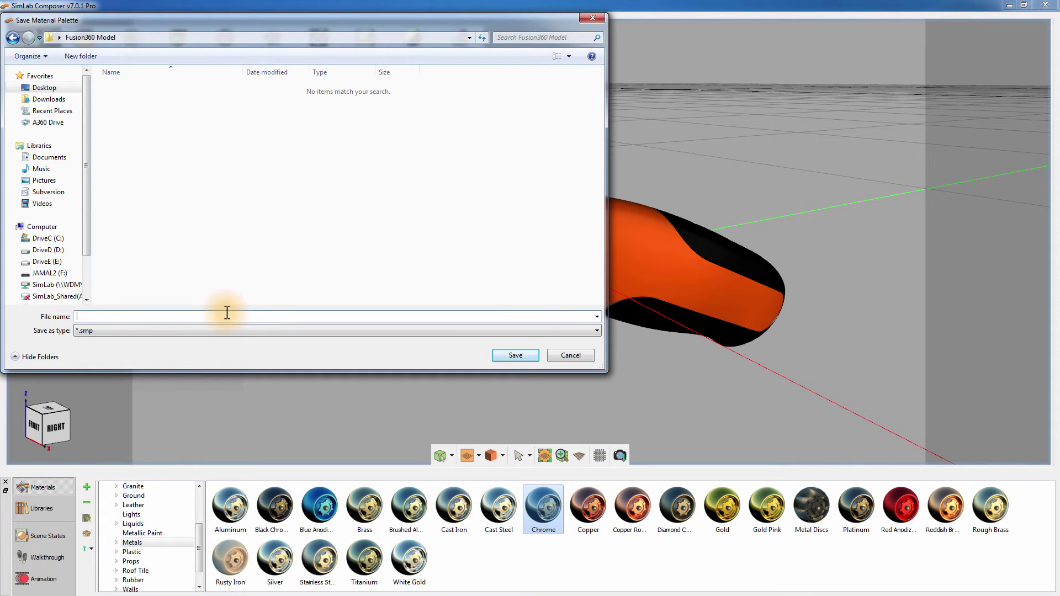
type("Orange_knife")
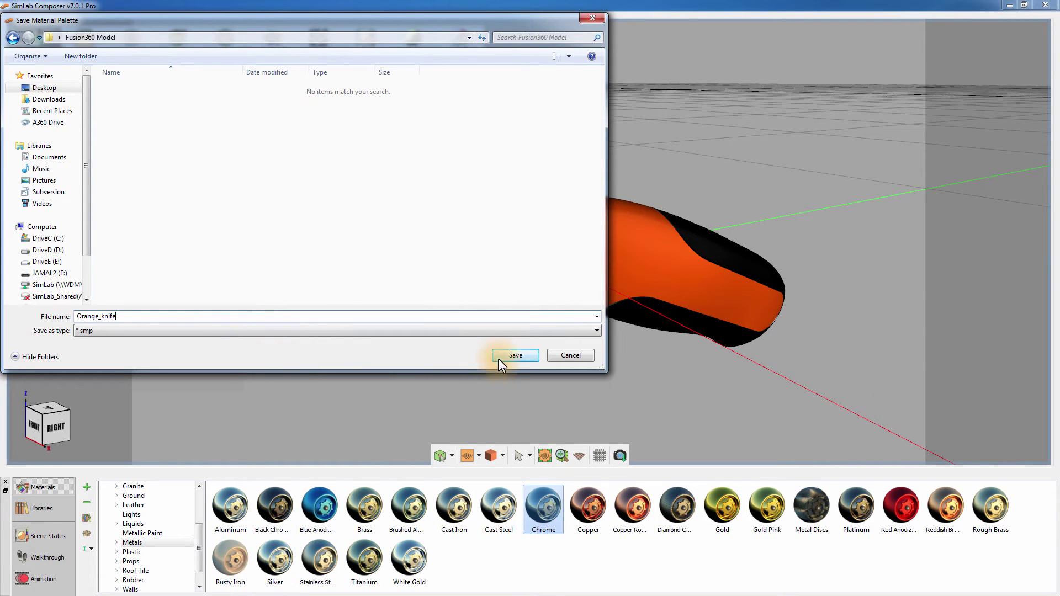
left_click(503, 359)
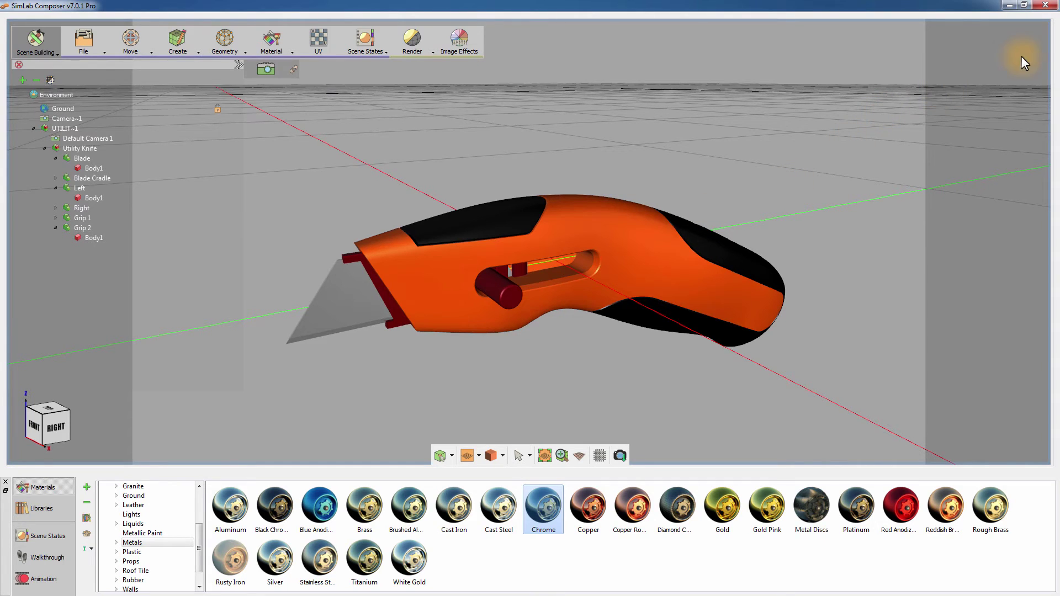
left_click(1048, 10)
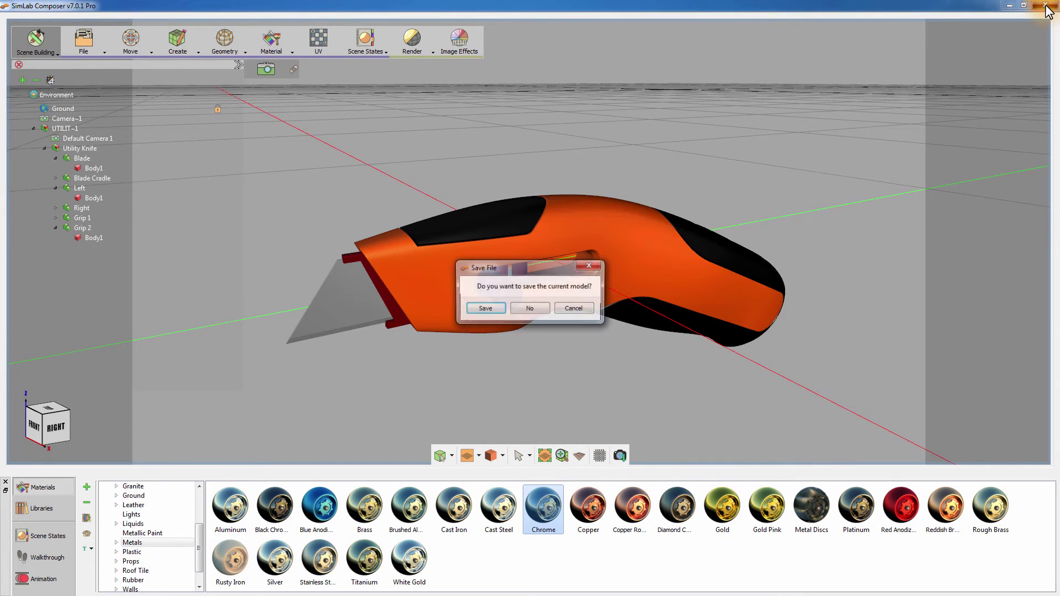
left_click(532, 306)
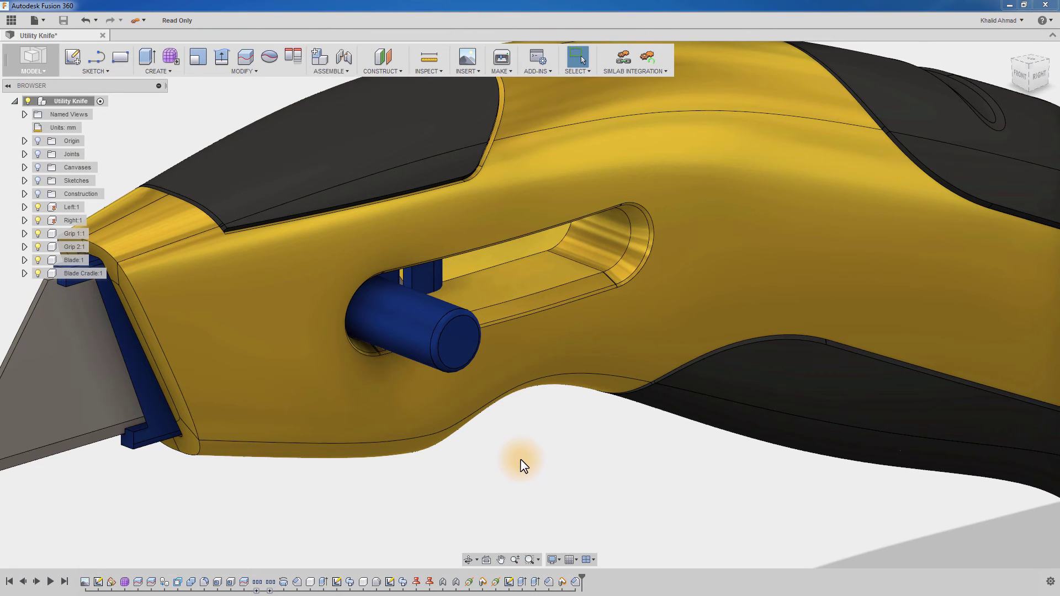
Save the design as 'Utility Knife test' in Demo Project, then Save and Quit Fusion
left_click(38, 21)
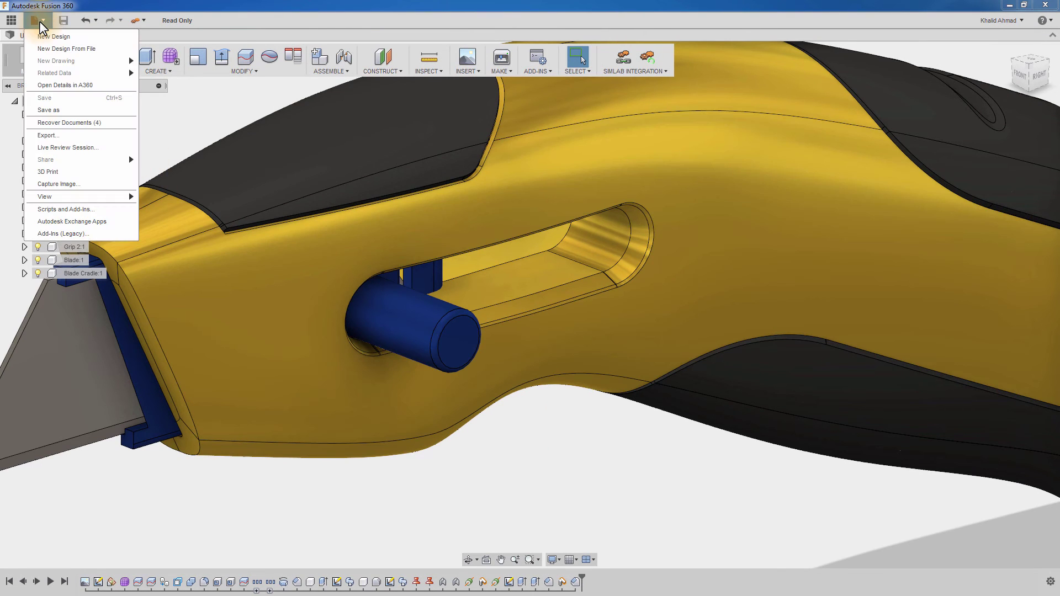
left_click(64, 112)
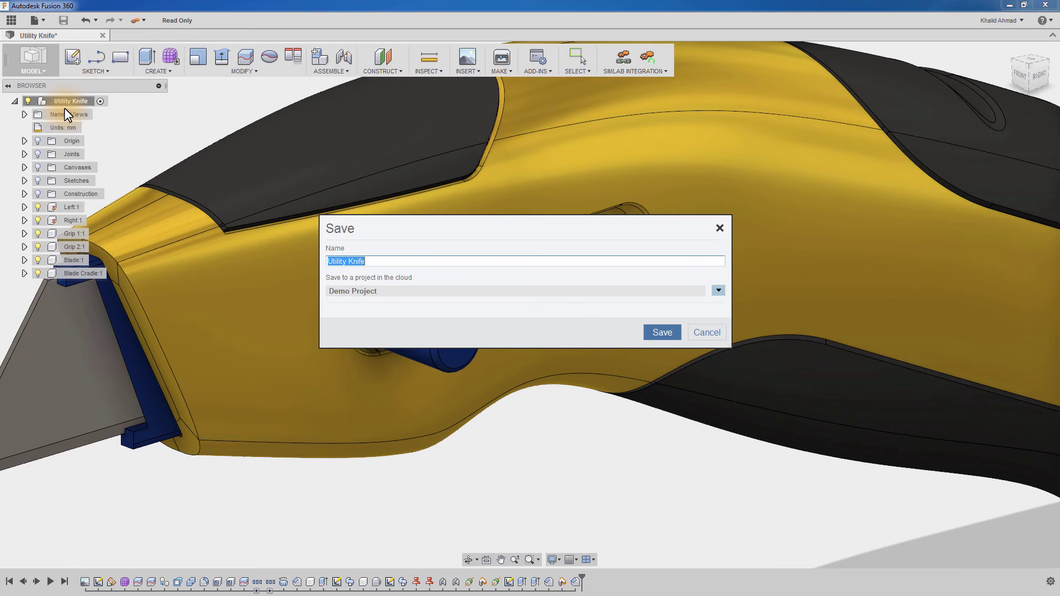
left_click(389, 261)
type("test")
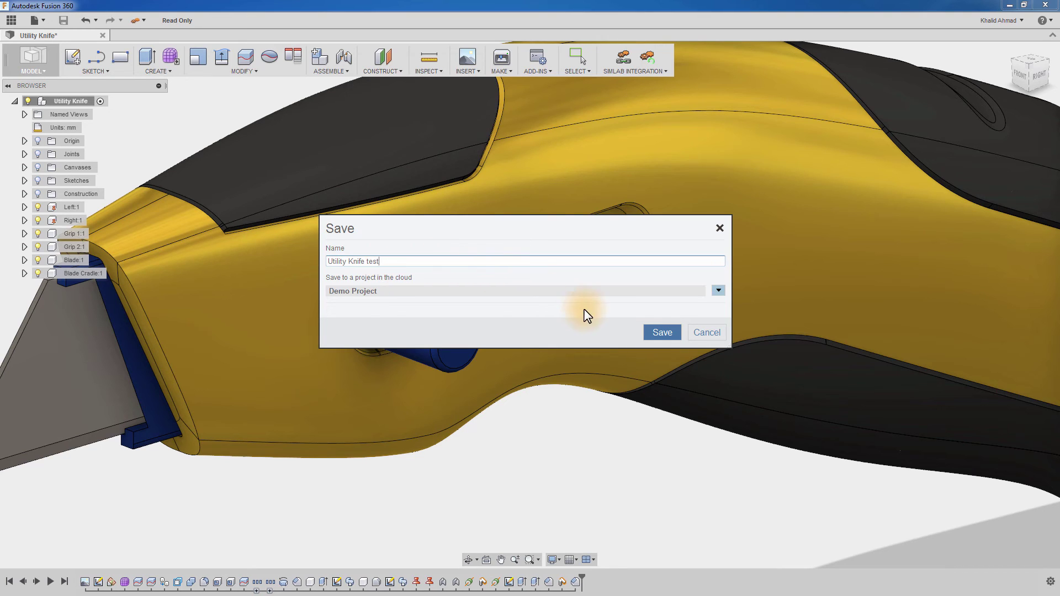
left_click(654, 336)
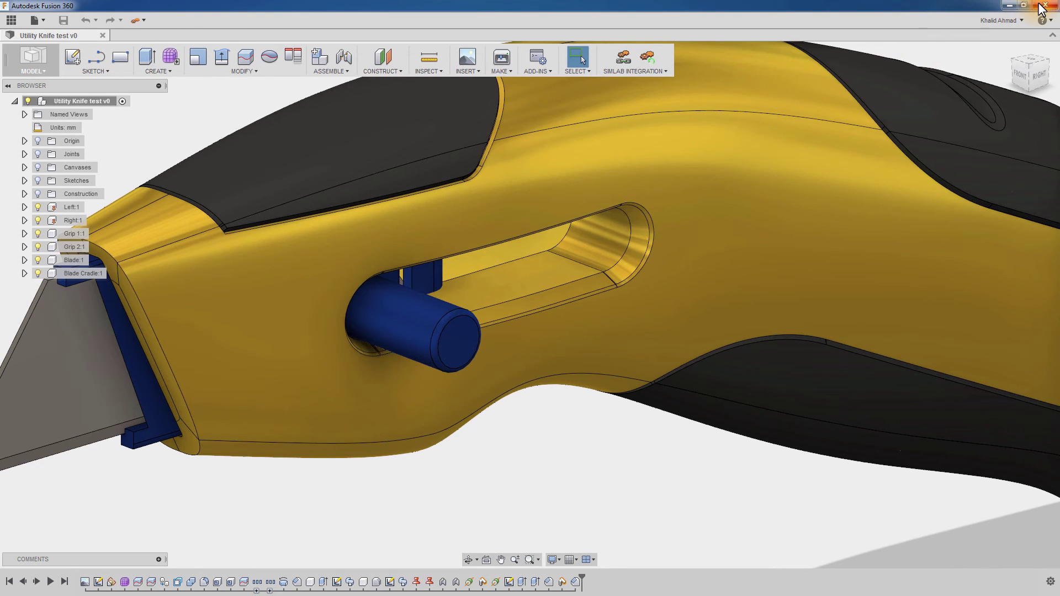
left_click(1046, 5)
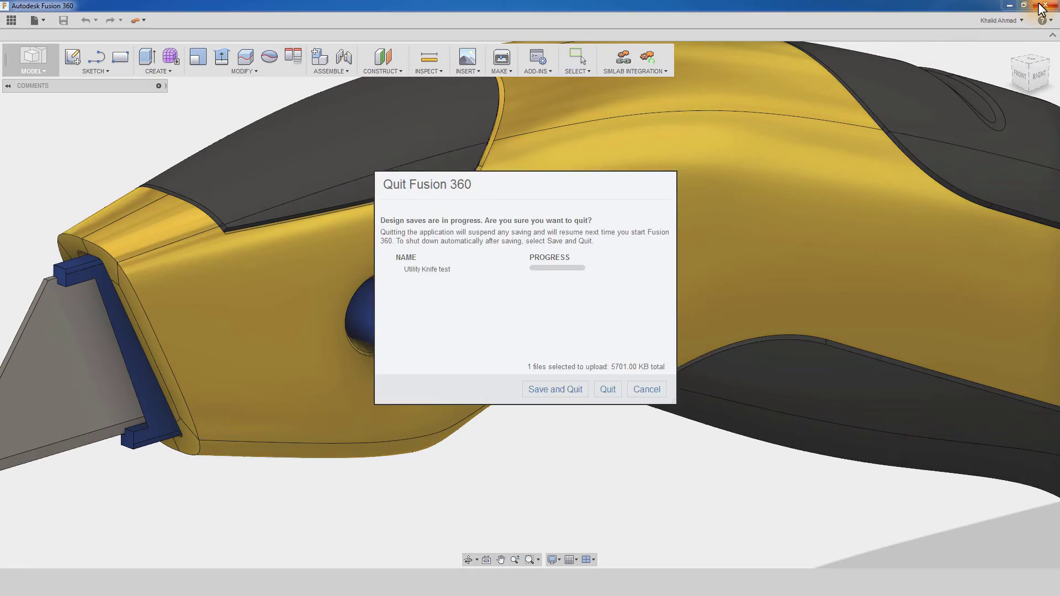
left_click(552, 391)
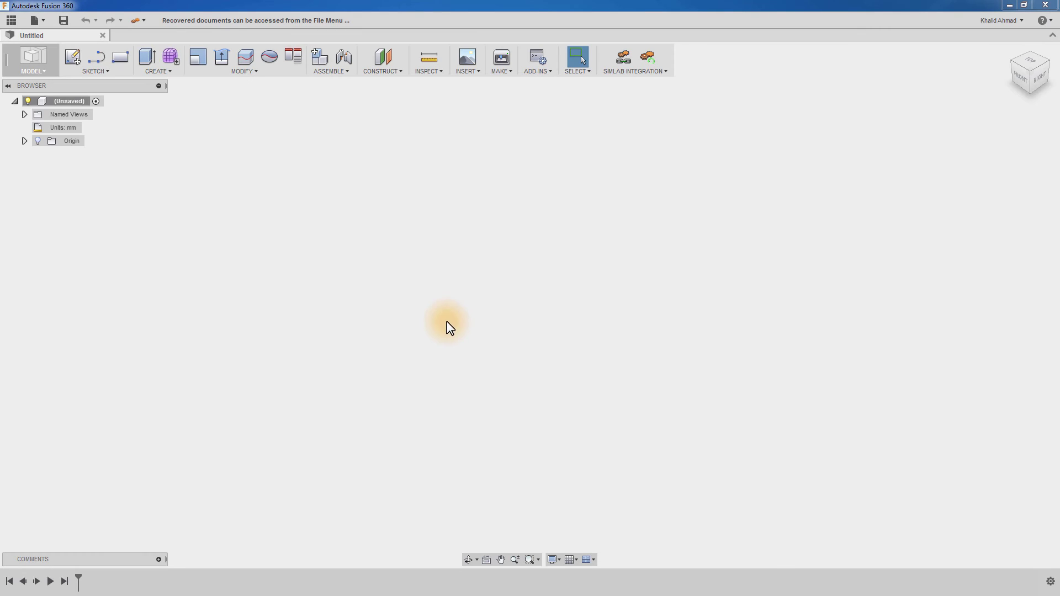
Open Utility Knife test from Demo Project through the Data Panel
left_click(11, 20)
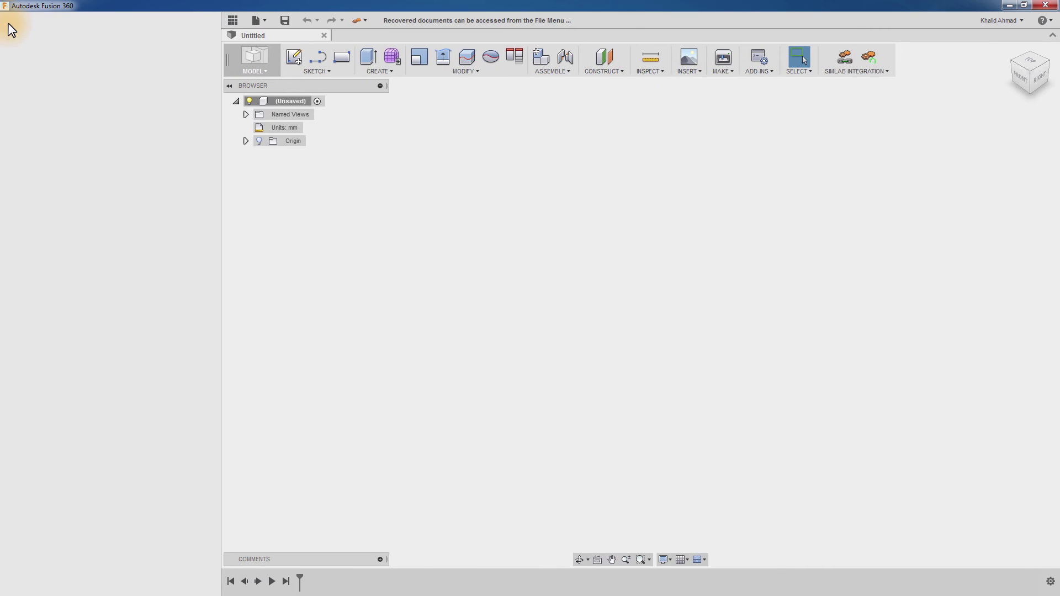
left_click(12, 26)
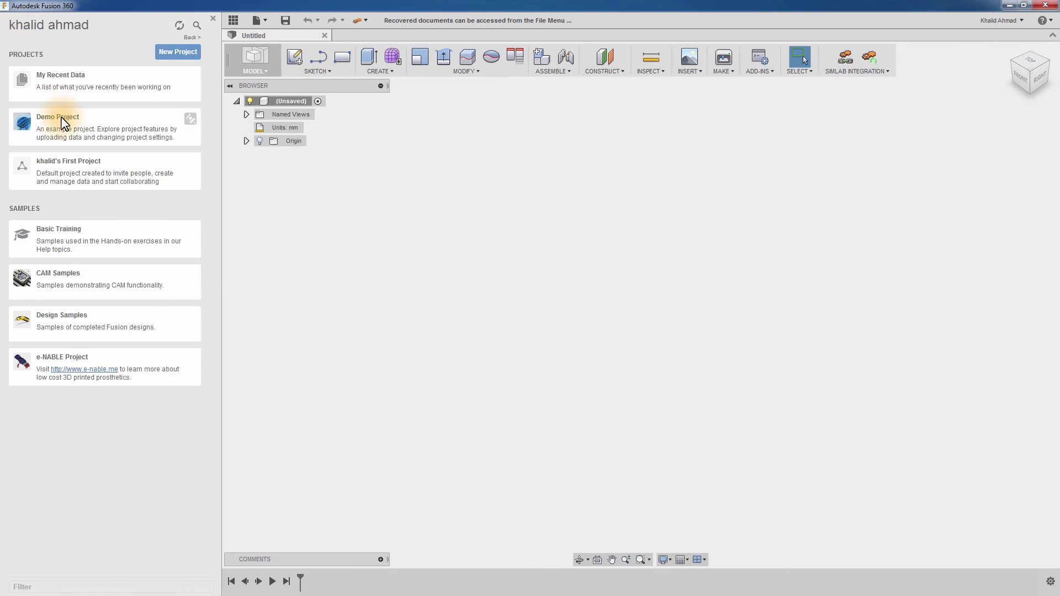
left_click(62, 122)
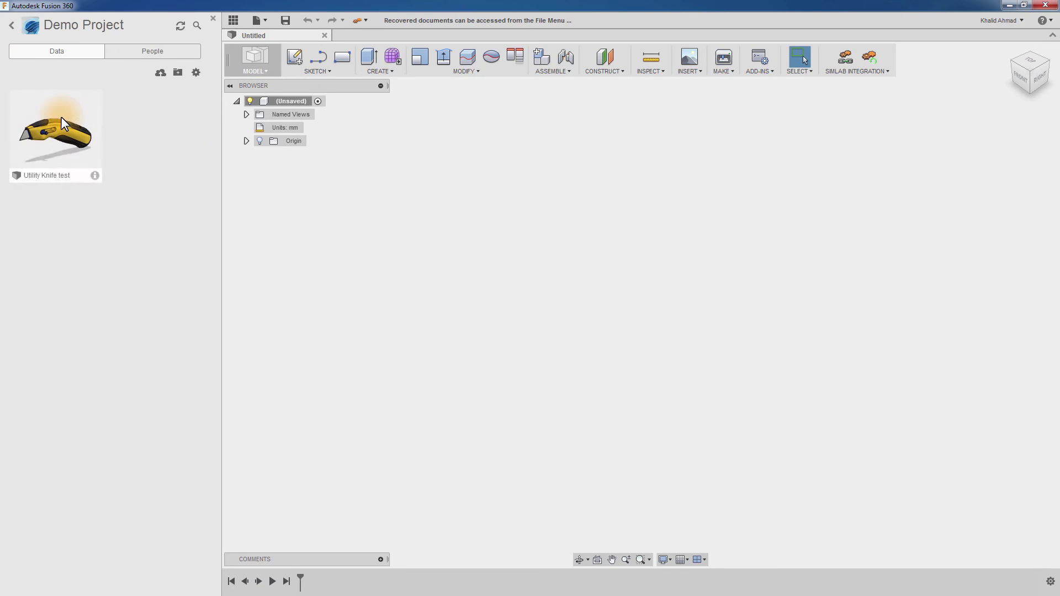
double_click(60, 132)
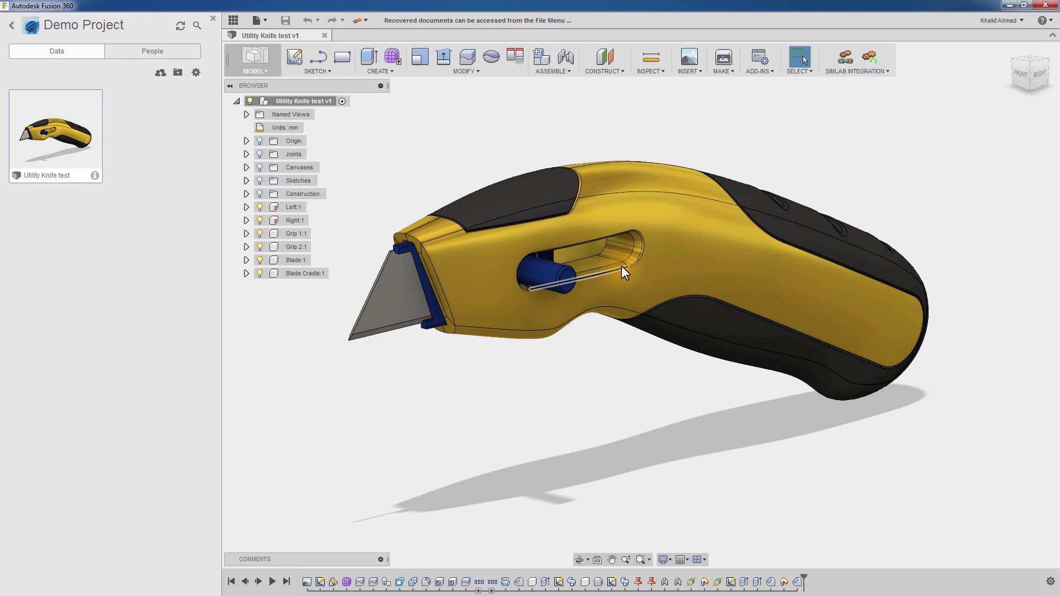
Link the Utility Knife test design into SimLab Composer and orbit in on it
left_click(839, 63)
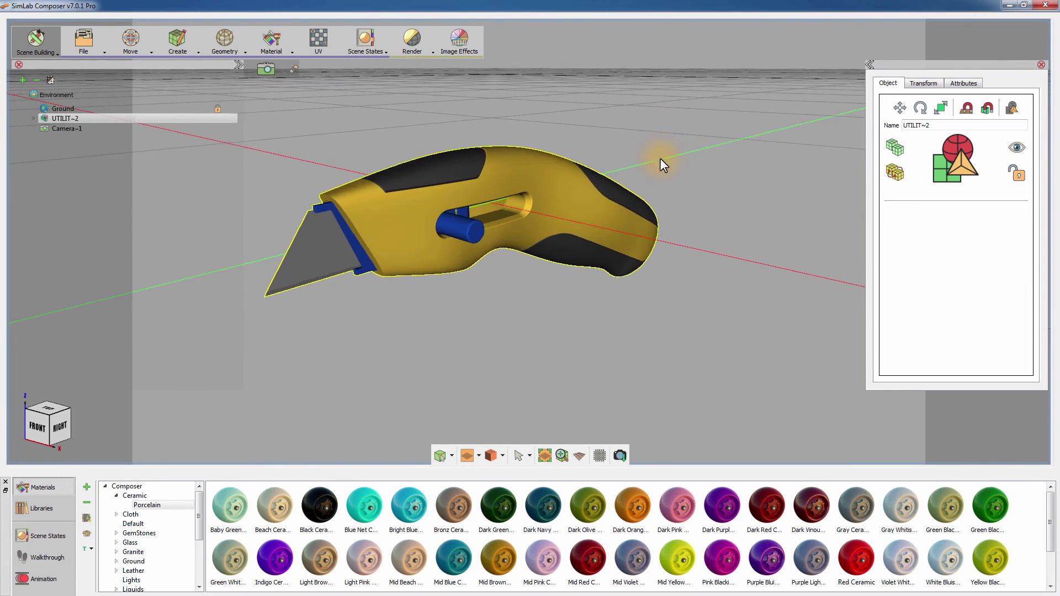
left_click_drag(671, 135, 485, 228)
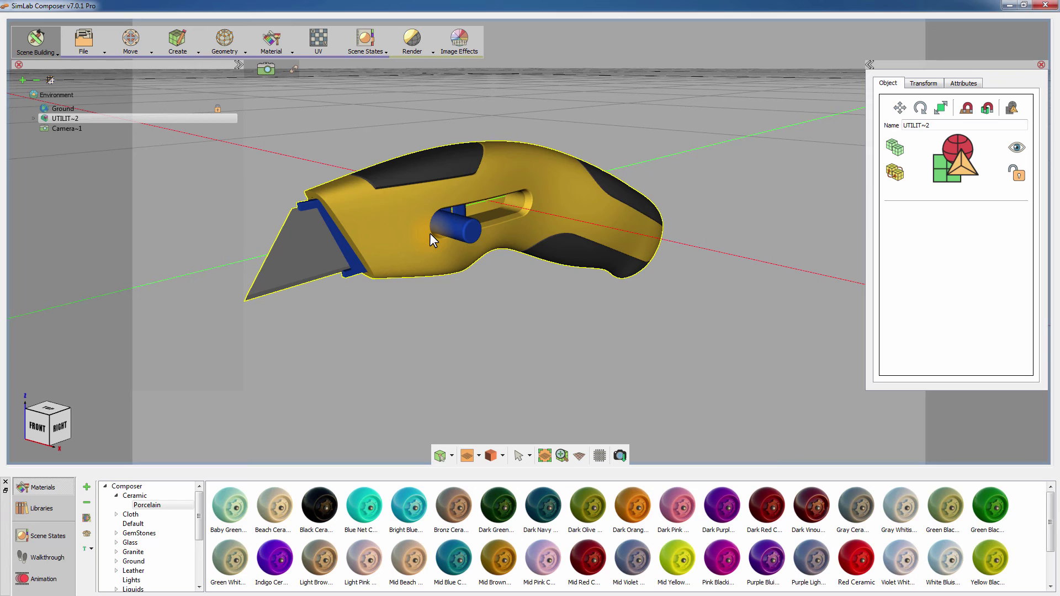
Retain the Orange_knife.smp palette on the knife, matching materials by name
left_click(268, 49)
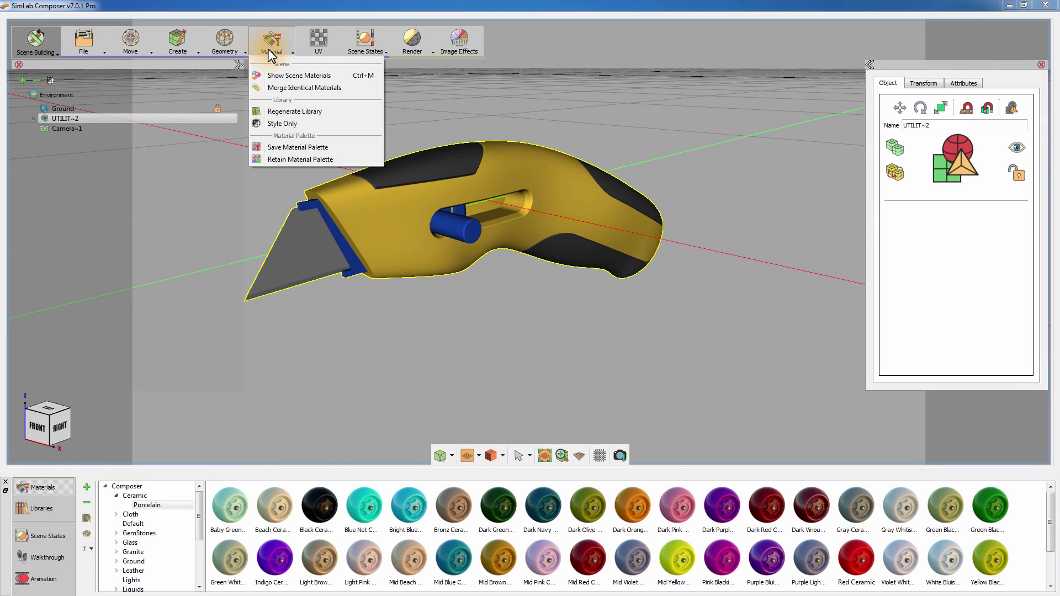
left_click(288, 161)
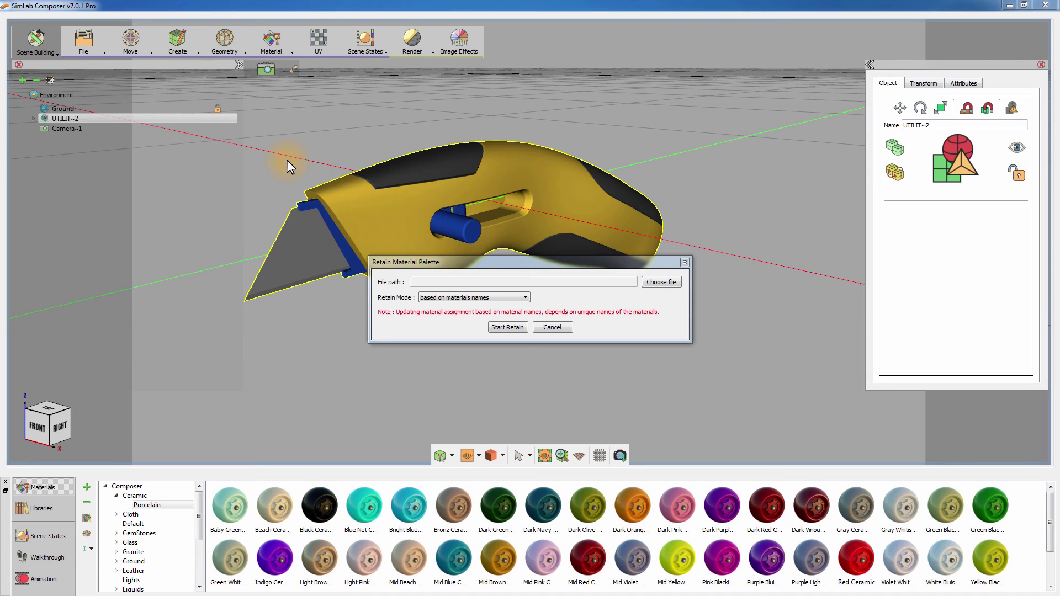
left_click(662, 280)
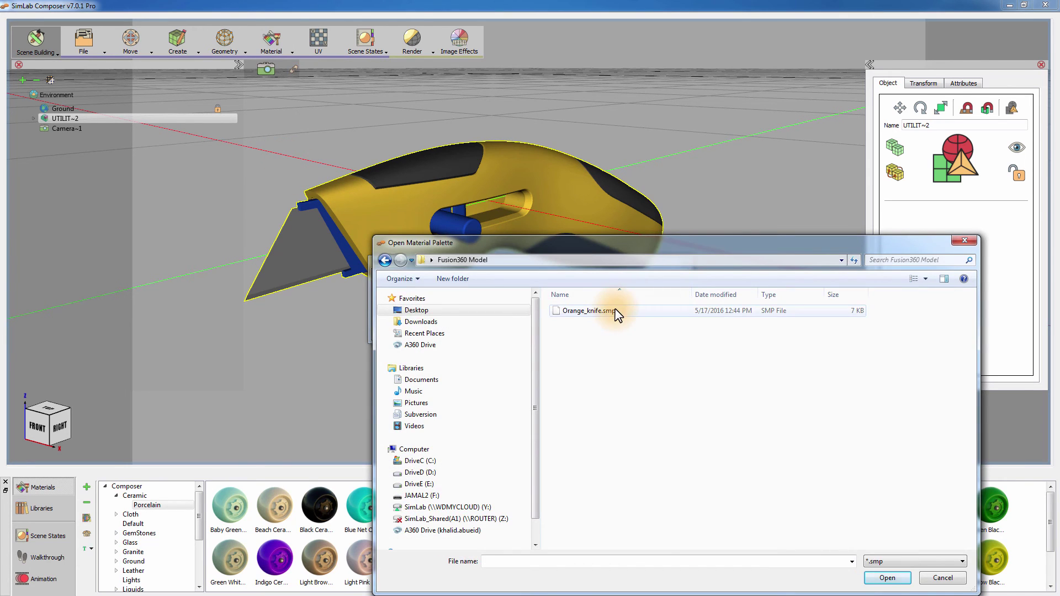
left_click(619, 311)
left_click(878, 578)
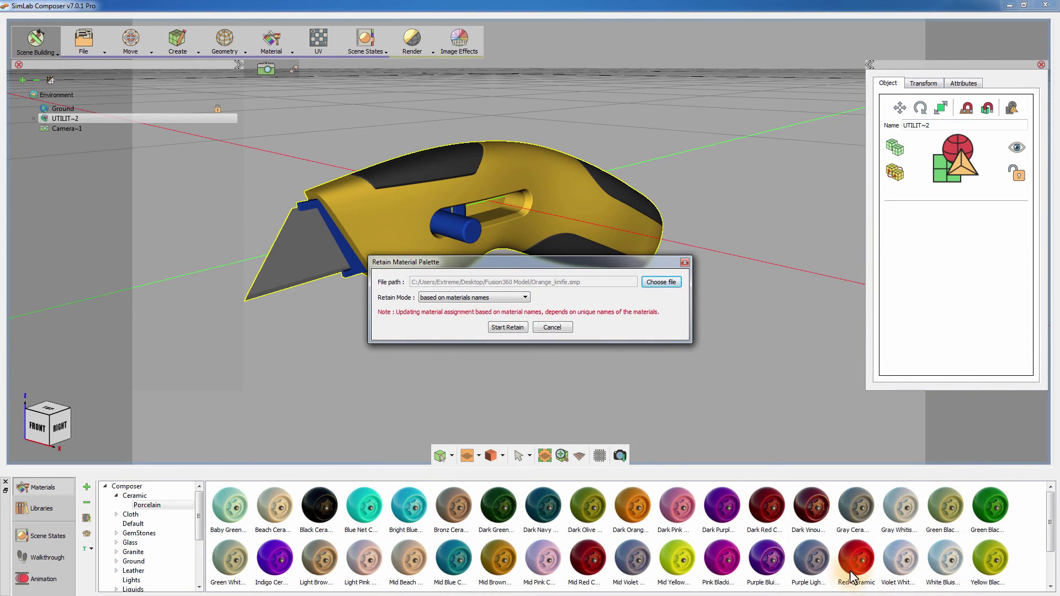
left_click(496, 299)
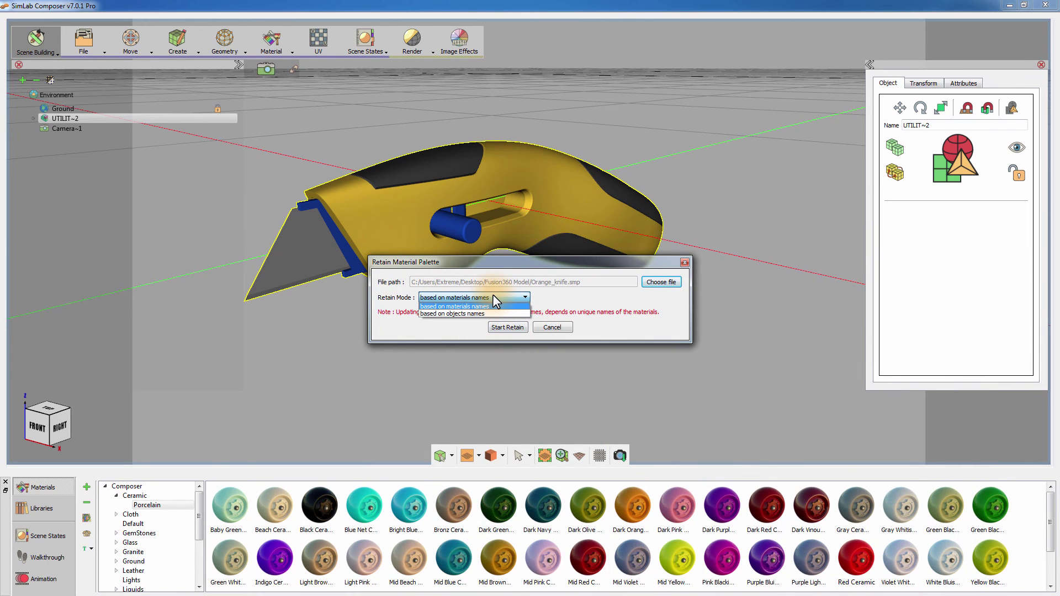
left_click(493, 296)
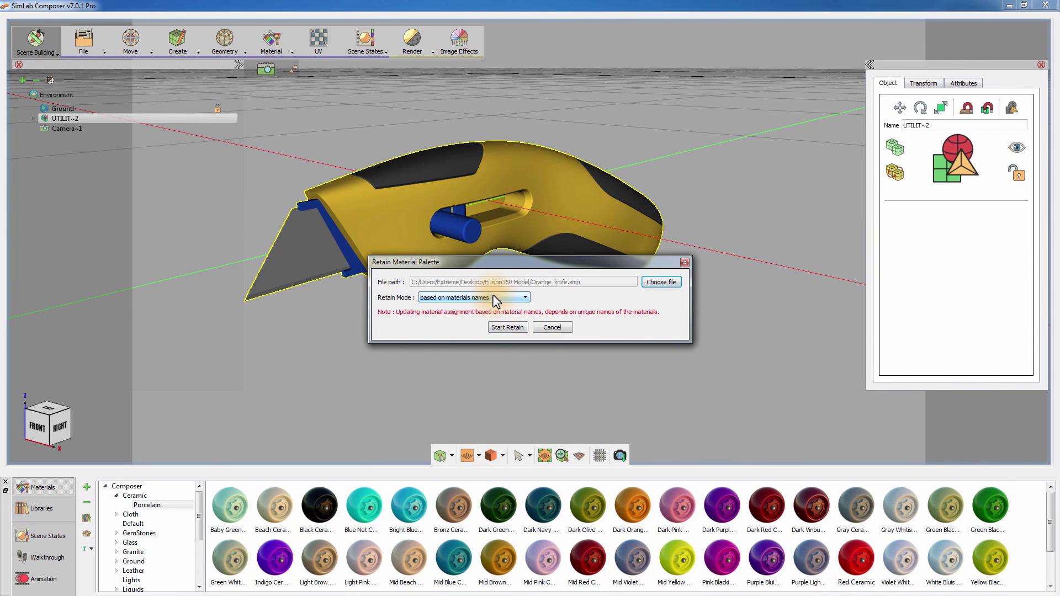
left_click(505, 327)
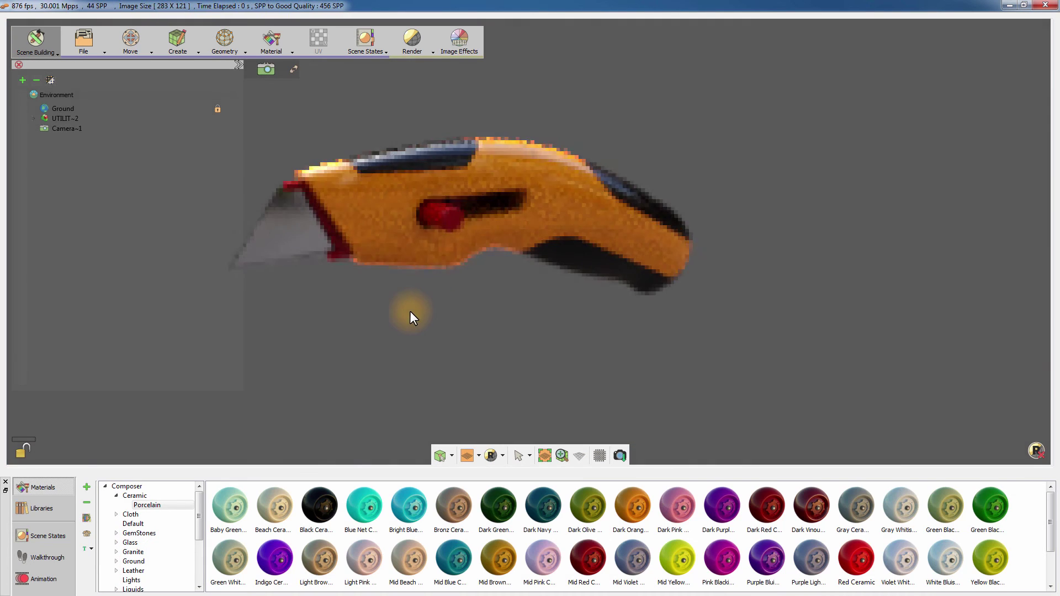
mouse_move(411, 317)
left_mouse_down()
mouse_move(678, 350)
mouse_move(675, 361)
left_mouse_up()
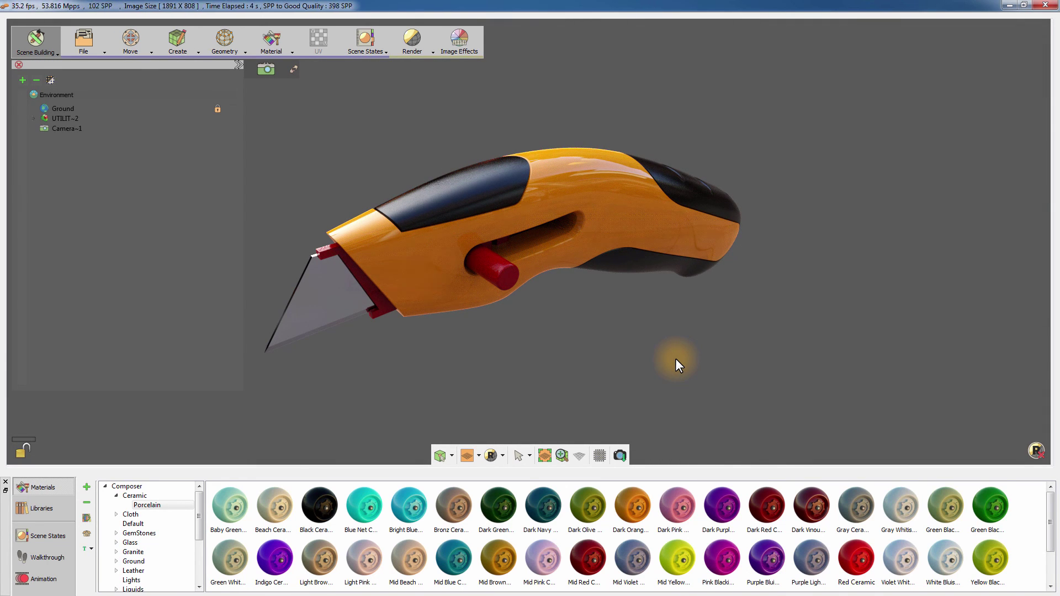
left_click_drag(676, 358, 651, 316)
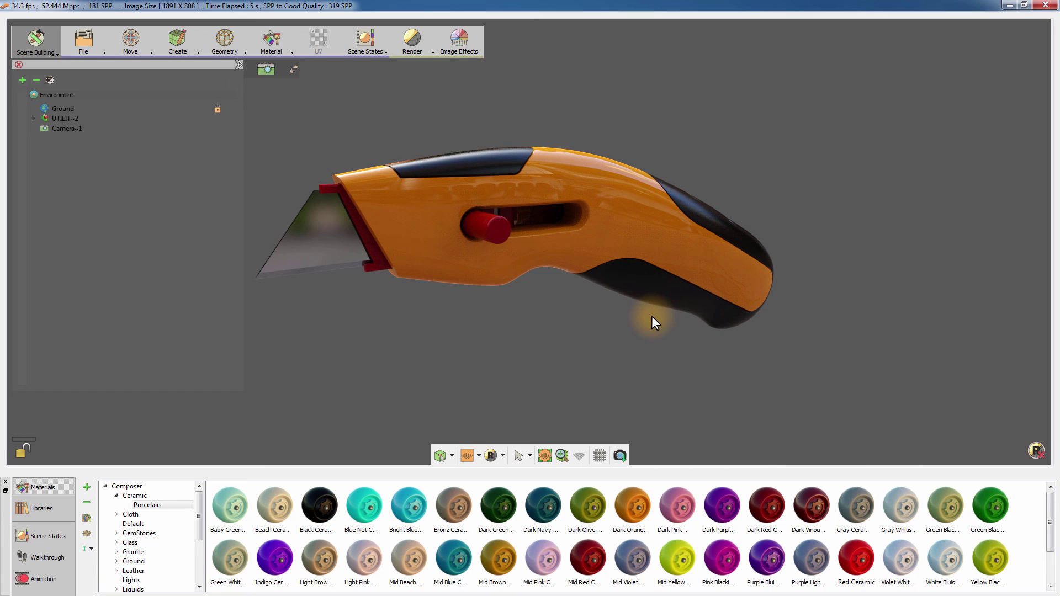
mouse_move(652, 316)
left_mouse_down()
mouse_move(460, 295)
mouse_move(620, 284)
mouse_move(486, 298)
left_mouse_up()
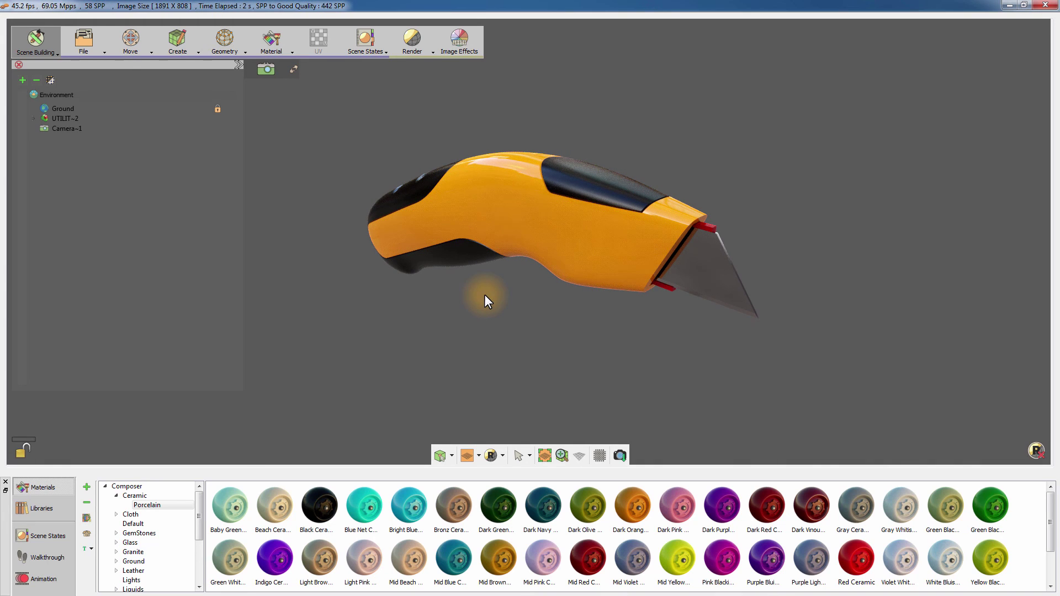